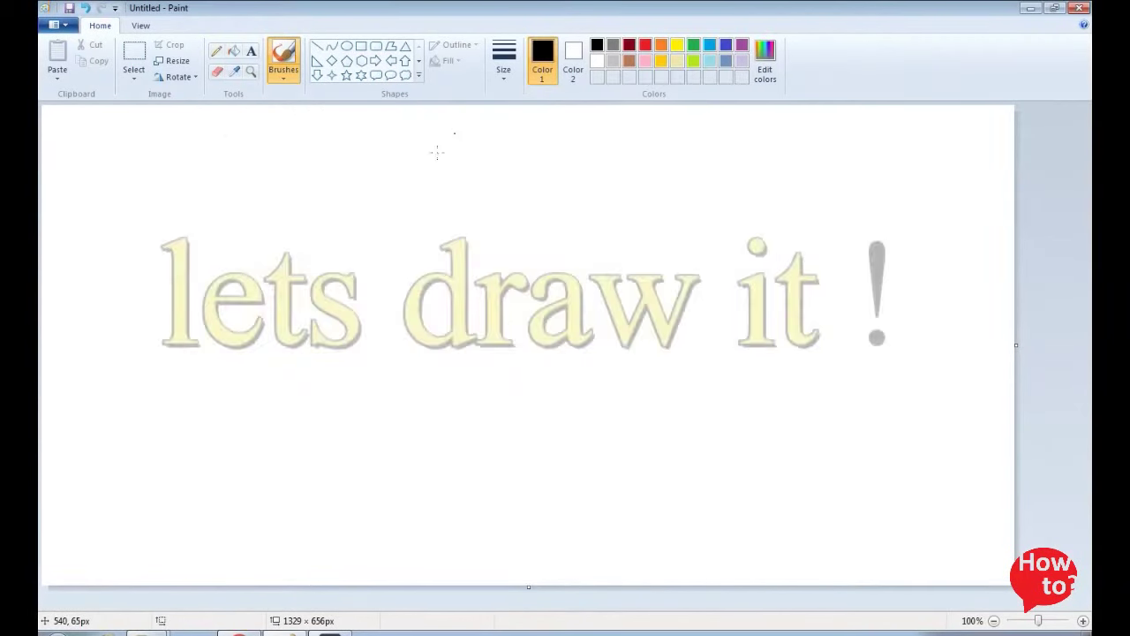
Outline a girl's portrait in black, with a jagged fringe, long hair edges beside the face, a curved chin and a neck line.
left_click(454, 135)
left_click_drag(454, 135, 429, 162)
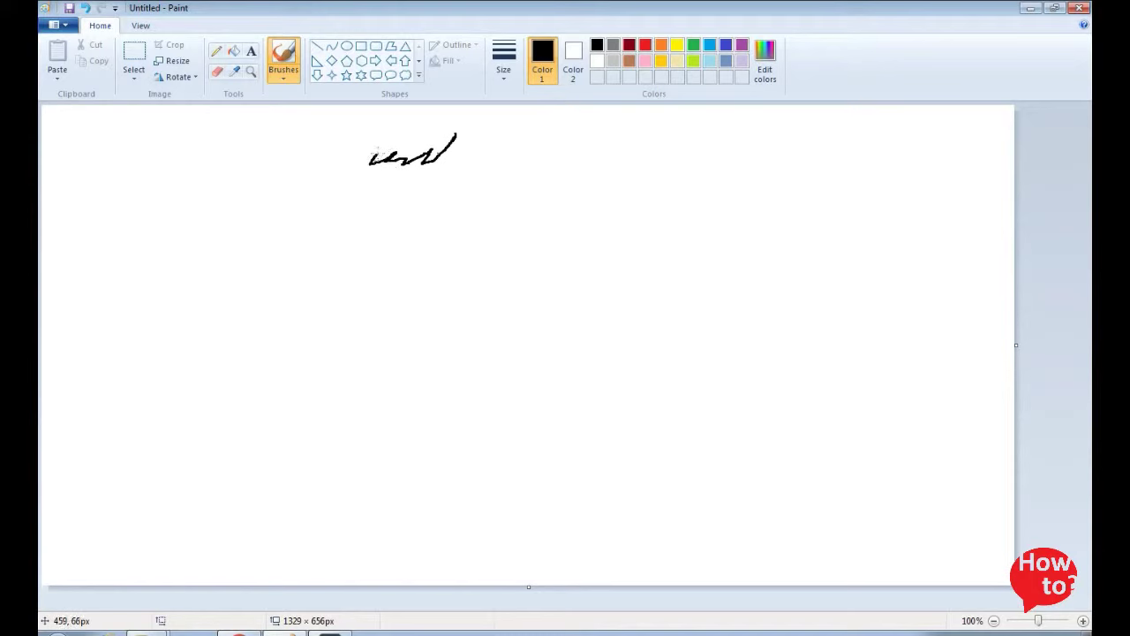
mouse_move(342, 167)
left_mouse_down()
mouse_move(306, 176)
mouse_move(292, 537)
left_mouse_up()
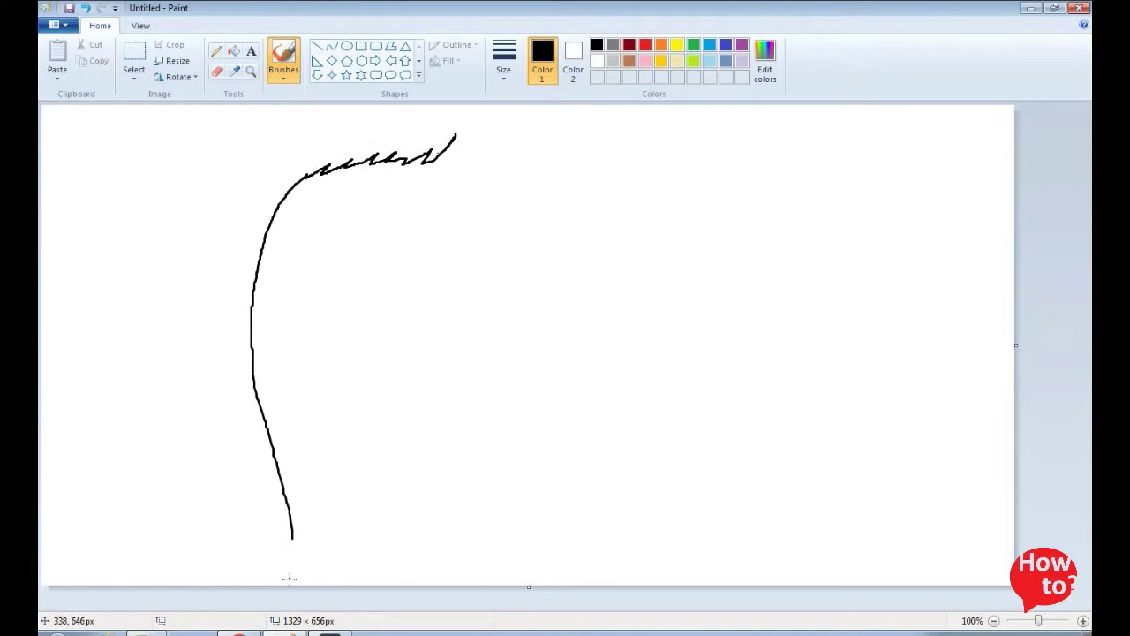
mouse_move(457, 136)
left_mouse_down()
mouse_move(484, 450)
mouse_move(537, 466)
mouse_move(567, 582)
left_mouse_up()
left_click_drag(333, 106, 279, 154)
mouse_move(300, 113)
left_mouse_down()
mouse_move(236, 244)
mouse_move(201, 474)
left_mouse_up()
mouse_move(252, 328)
left_mouse_down()
mouse_move(424, 446)
mouse_move(471, 421)
left_mouse_up()
left_click_drag(360, 439, 386, 583)
Draw both eyebrows and almond-shaped eyes with iris curves in black brush strokes.
mouse_move(276, 209)
left_mouse_down()
mouse_move(285, 198)
mouse_move(341, 215)
left_mouse_up()
left_click_drag(408, 202, 466, 187)
left_click_drag(408, 239, 474, 222)
left_click_drag(406, 238, 475, 247)
mouse_move(270, 223)
left_mouse_down()
mouse_move(332, 232)
mouse_move(332, 245)
mouse_move(262, 256)
left_mouse_up()
left_click_drag(271, 237, 304, 251)
left_click_drag(412, 233, 432, 247)
left_click_drag(462, 223, 456, 245)
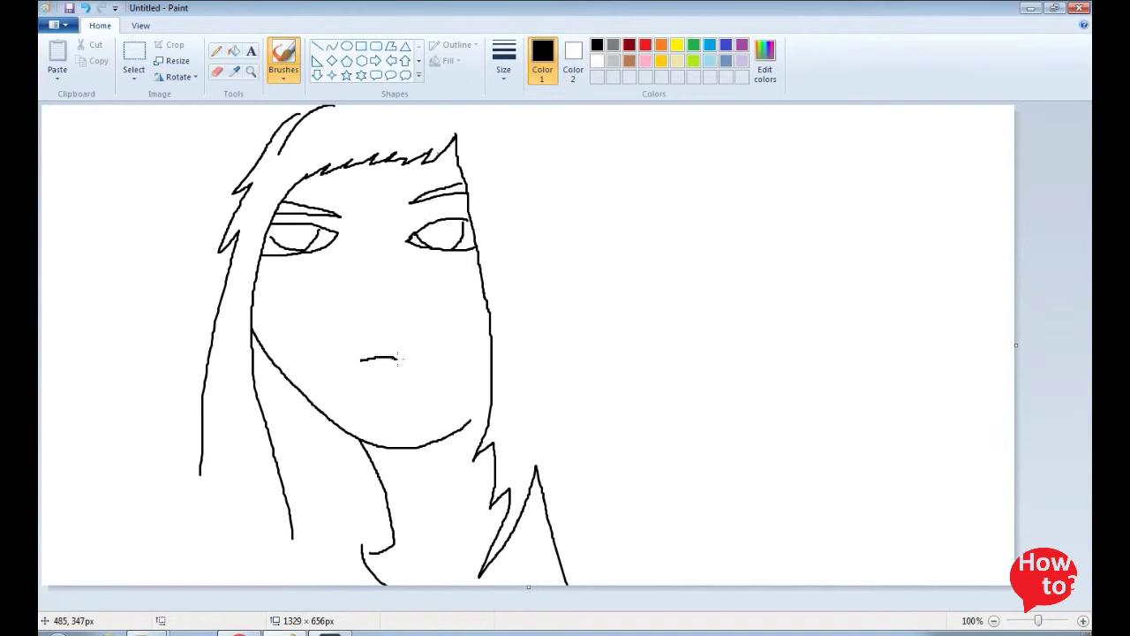
Mix a light pink from red and paint the upper and lower lips with it.
left_click(646, 45)
left_click(764, 60)
left_click(713, 245)
left_click(428, 420)
left_click_drag(409, 372, 395, 369)
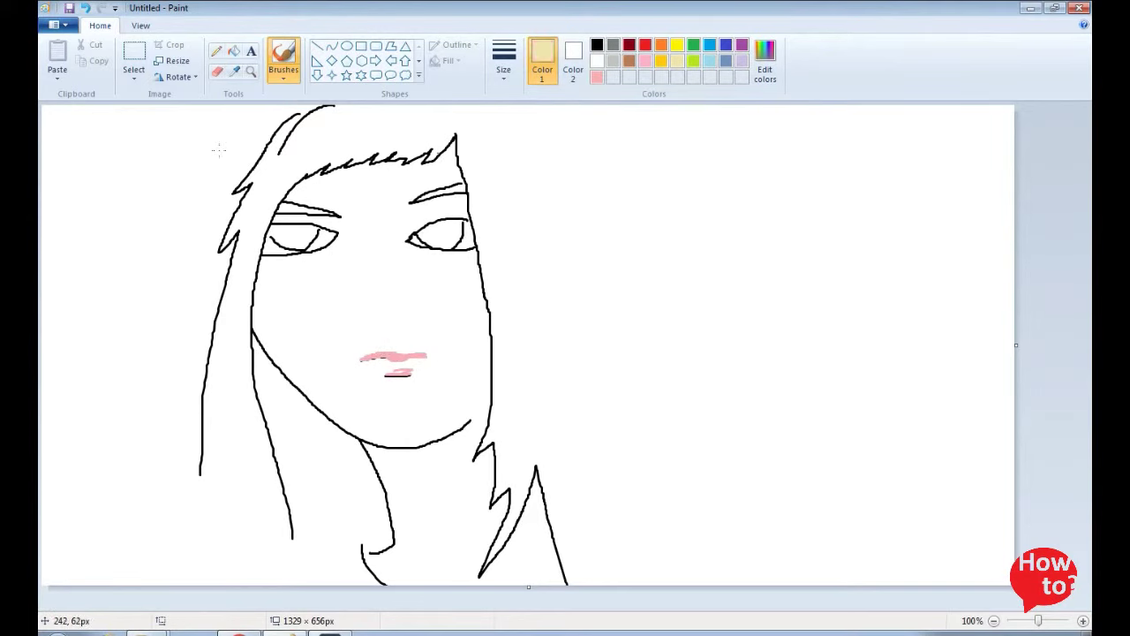
Close the gap in the chin outline with black and fill the face with a lightened cream skin colour.
left_click(597, 44)
left_click_drag(471, 422, 491, 403)
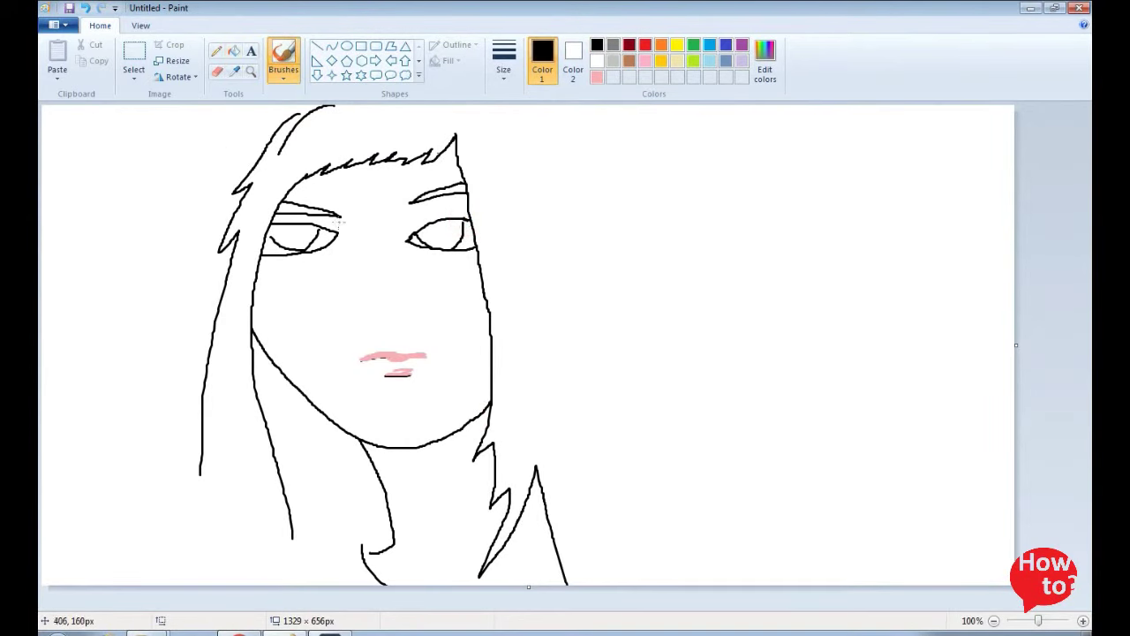
left_click(234, 51)
left_click(677, 61)
left_click(419, 269)
left_click(764, 60)
left_click(722, 231)
left_click(428, 420)
left_click(367, 302)
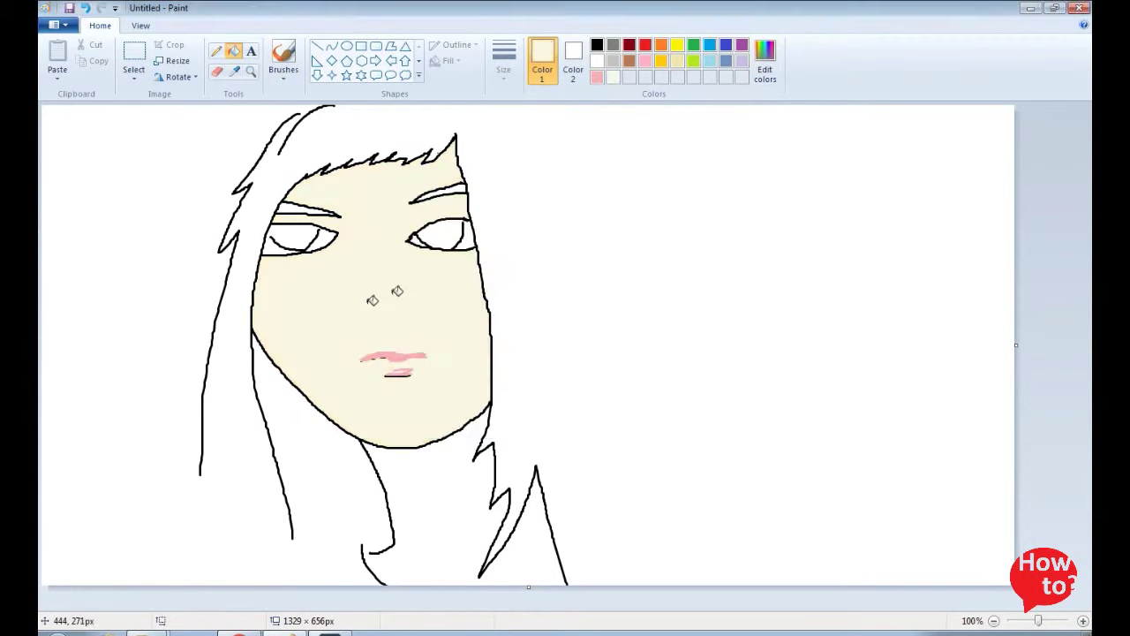
Brush subtle beige and cream shading along the nose and at the inner ends of the eyebrows.
left_click(283, 60)
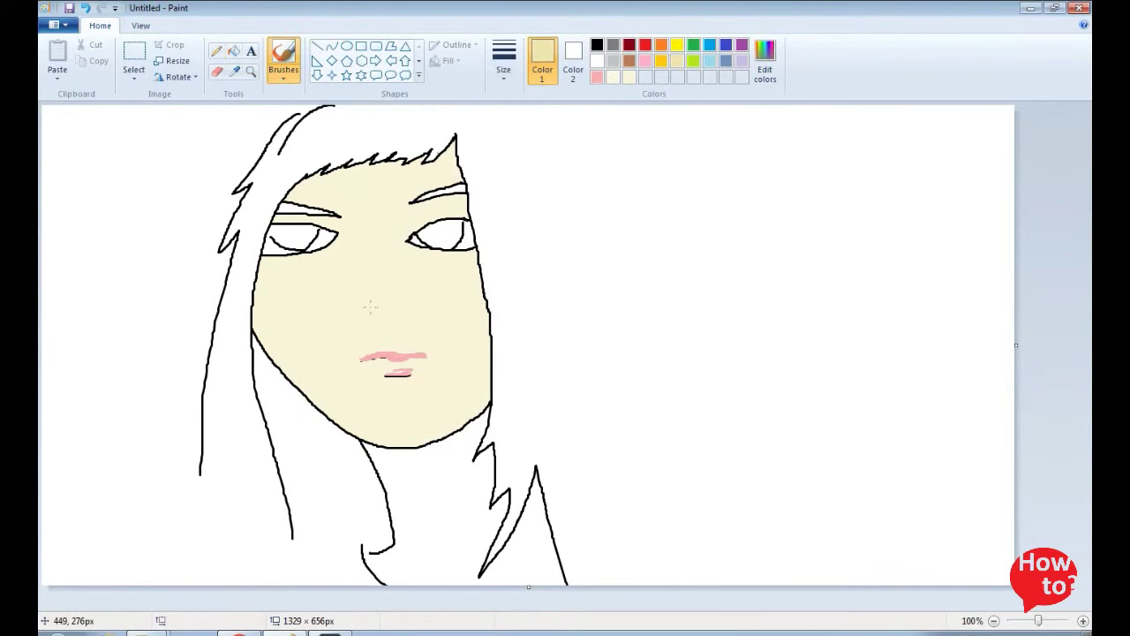
key("ctrl+z")
mouse_move(340, 216)
left_mouse_down()
mouse_move(337, 240)
mouse_move(347, 232)
left_mouse_up()
left_click(765, 62)
left_click(721, 238)
left_click(427, 420)
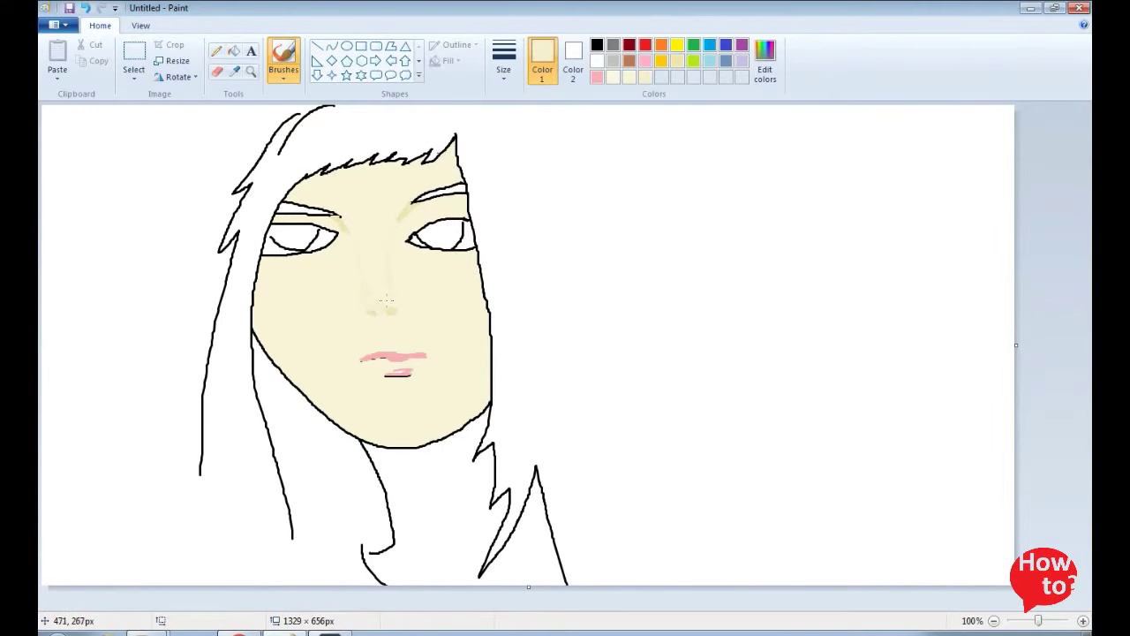
Mix a light pinkish brown from the palette brown and fill both eyebrows with it.
left_click(234, 71)
left_click(456, 135)
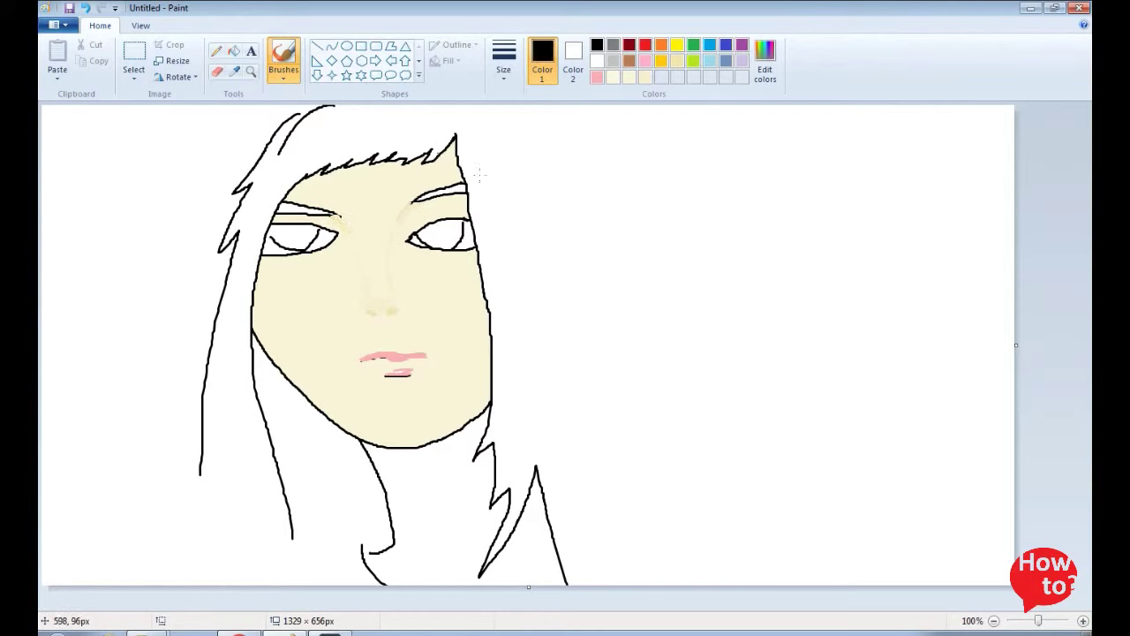
left_click(629, 60)
left_click(765, 61)
left_click_drag(722, 285, 720, 255)
left_click(571, 309)
left_click(429, 421)
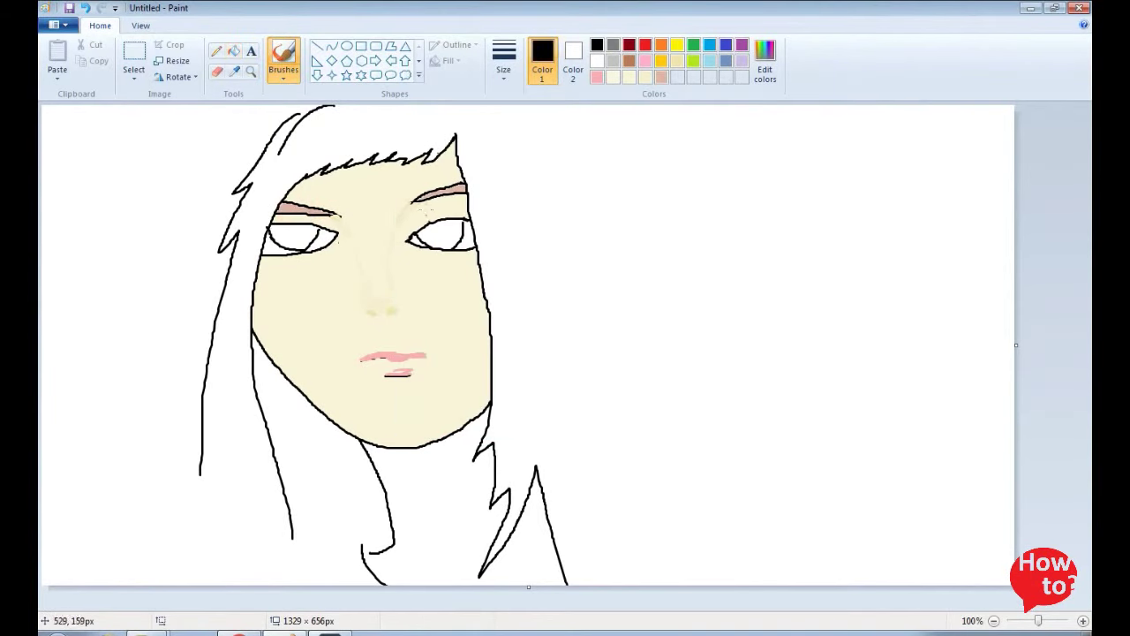
Fill the irises of both eyes with brown.
left_click(629, 60)
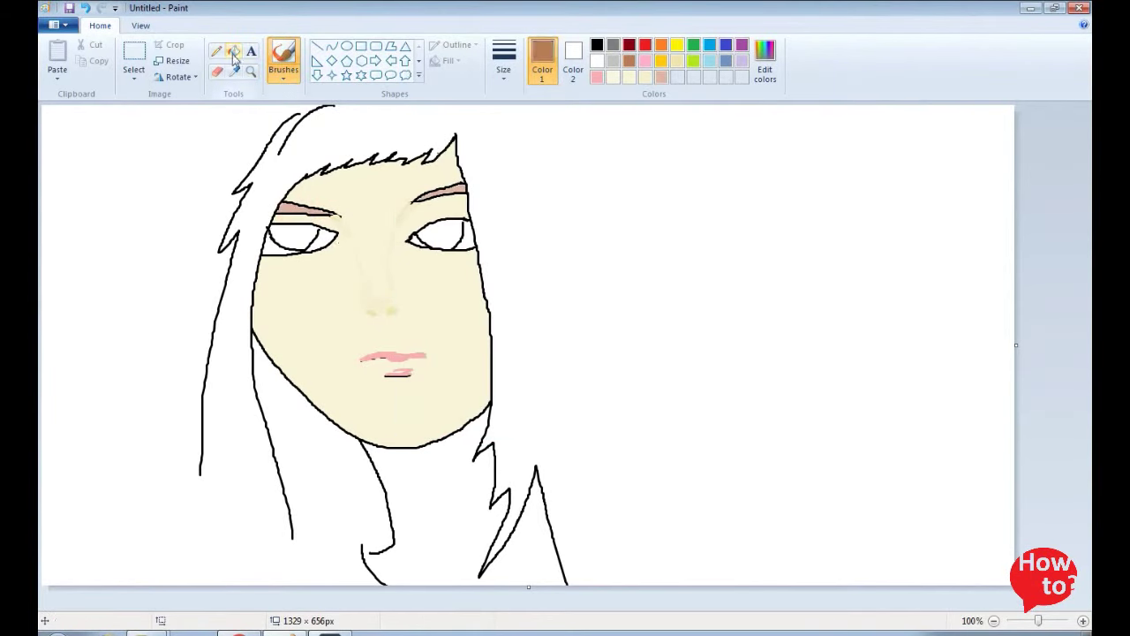
left_click(234, 51)
left_click(295, 236)
left_click(442, 236)
Brush thick black eyeliner and lashes along the upper lids of both eyes.
left_click(281, 53)
left_click(597, 44)
mouse_move(425, 226)
left_mouse_down()
mouse_move(455, 226)
mouse_move(427, 235)
left_mouse_up()
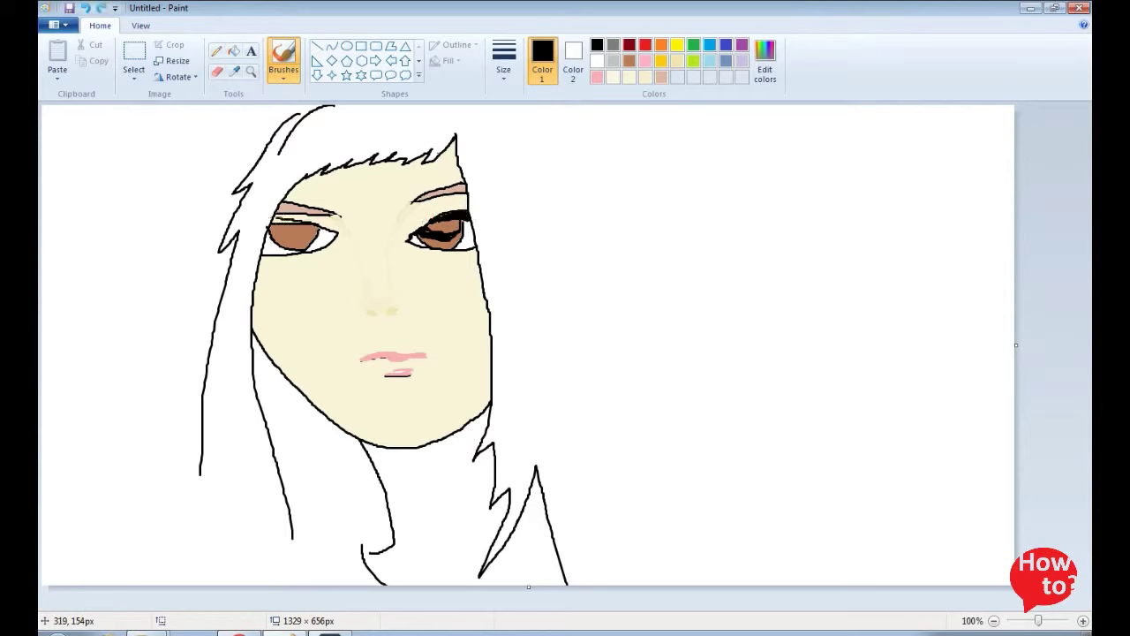
left_click_drag(424, 217, 461, 212)
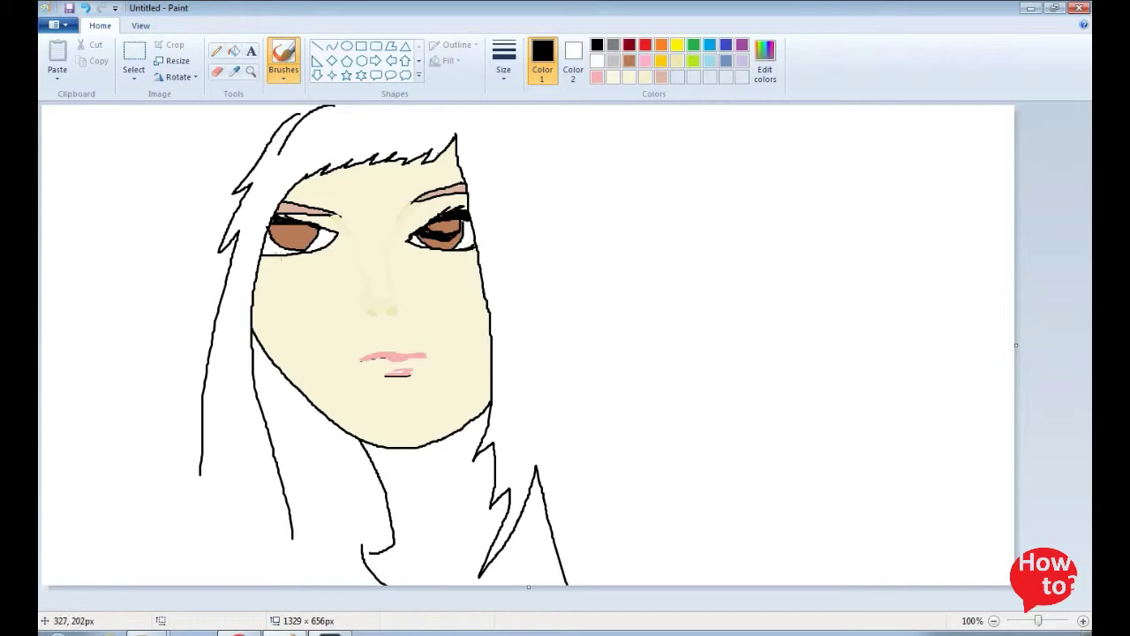
Thin the black lower lid lines of both eyes with brush strokes in the skin colour.
left_click(275, 252)
left_click(295, 289)
mouse_move(275, 253)
left_mouse_down()
mouse_move(295, 275)
mouse_move(346, 263)
left_mouse_up()
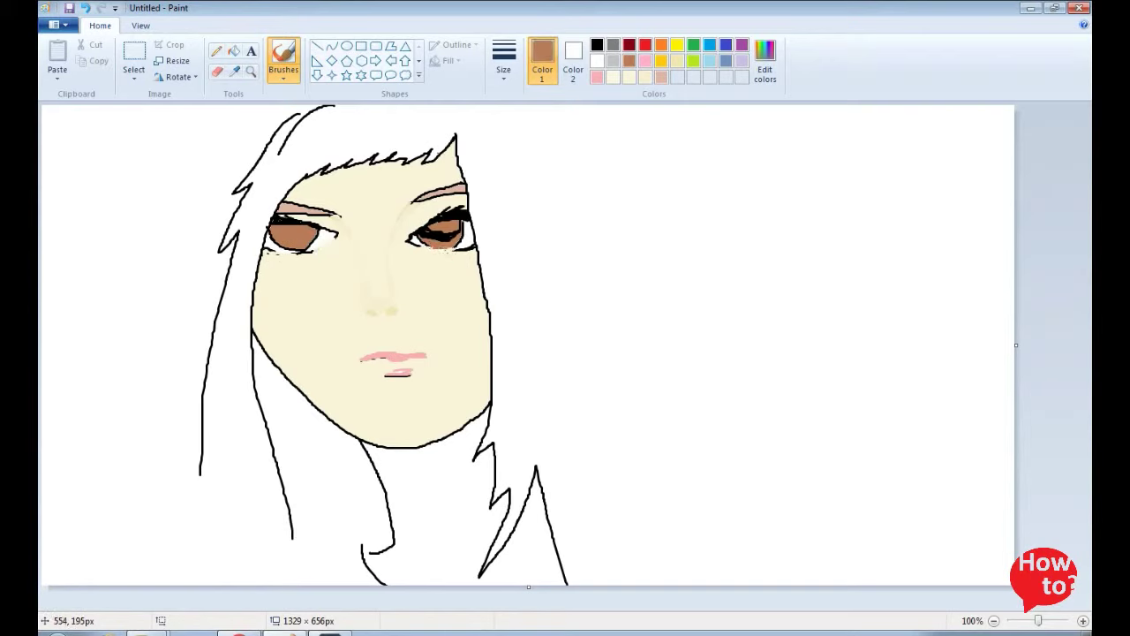
Strengthen the iris outlines in black, draw an oval pupil in each iris and fill both pupils black.
left_click(597, 45)
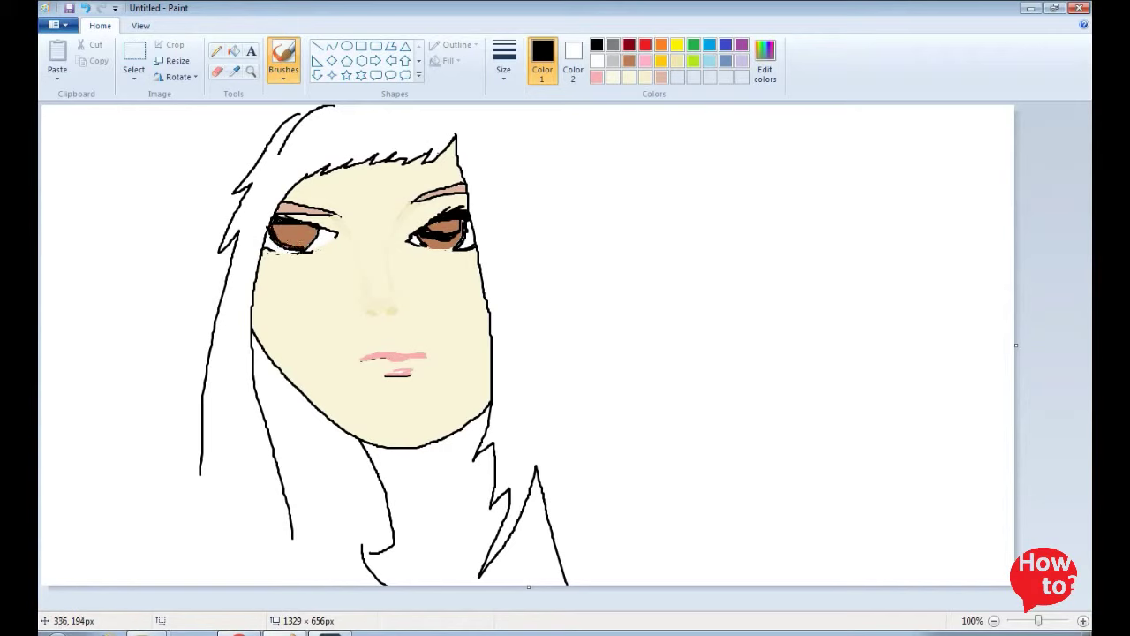
left_click(346, 46)
left_click_drag(269, 221, 305, 245)
left_click_drag(429, 223, 453, 240)
left_click(234, 51)
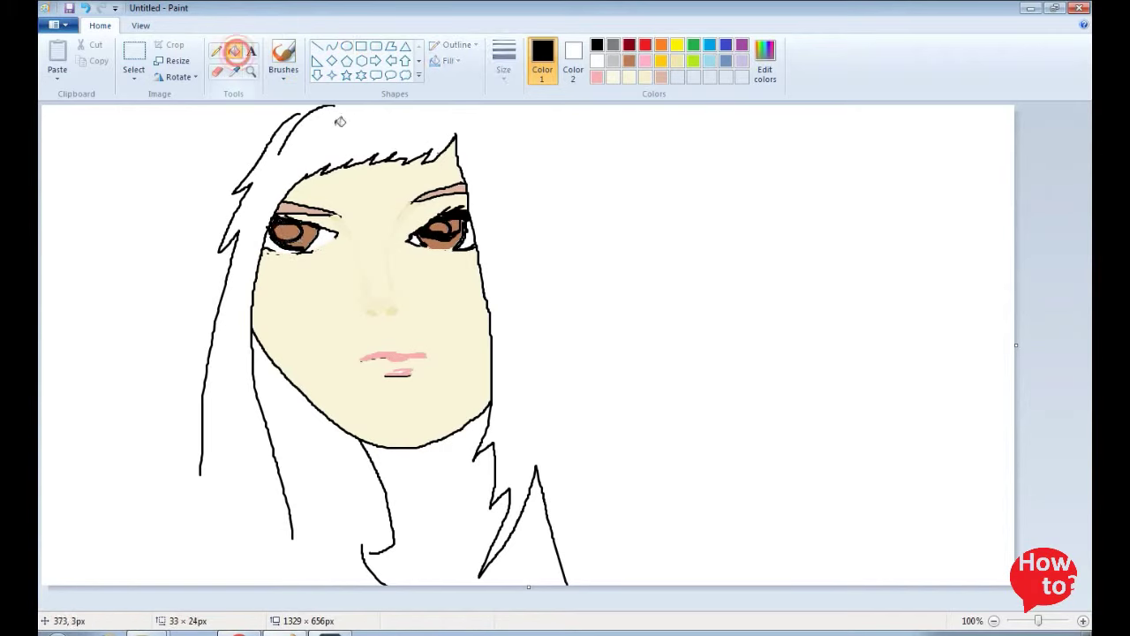
left_click(288, 229)
left_click(440, 228)
Paint a small white highlight on the right-hand eye.
left_click(283, 55)
left_click(597, 60)
left_click(460, 226)
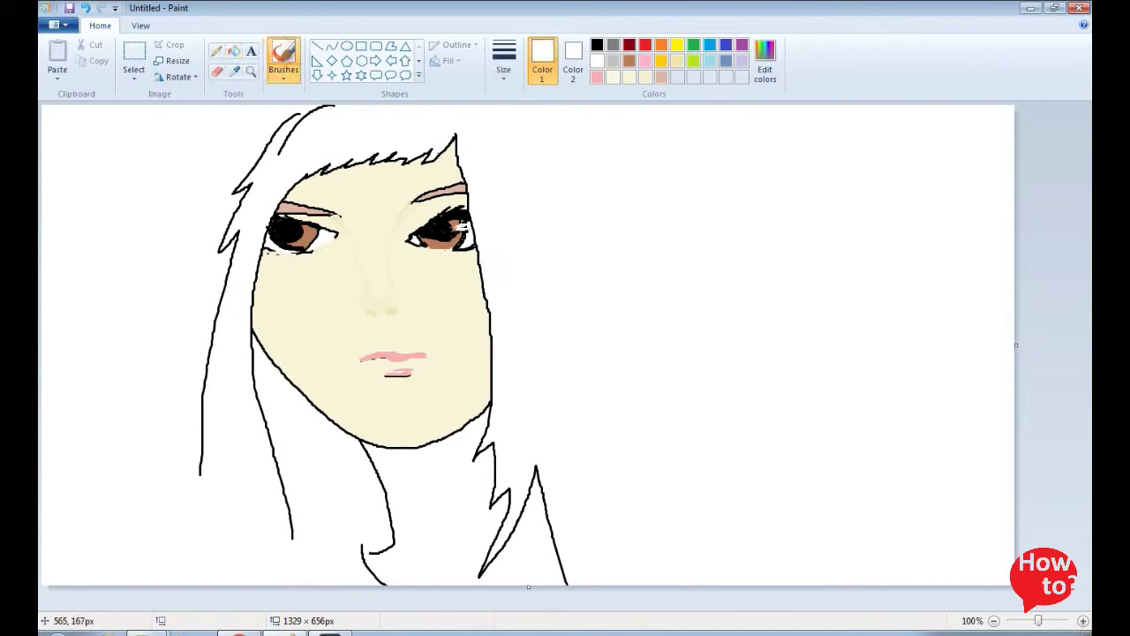
Reshape the upper lip using skin and pink colours sampled from the drawing.
left_click(234, 71)
left_click(381, 366)
left_click(233, 70)
left_click(394, 353)
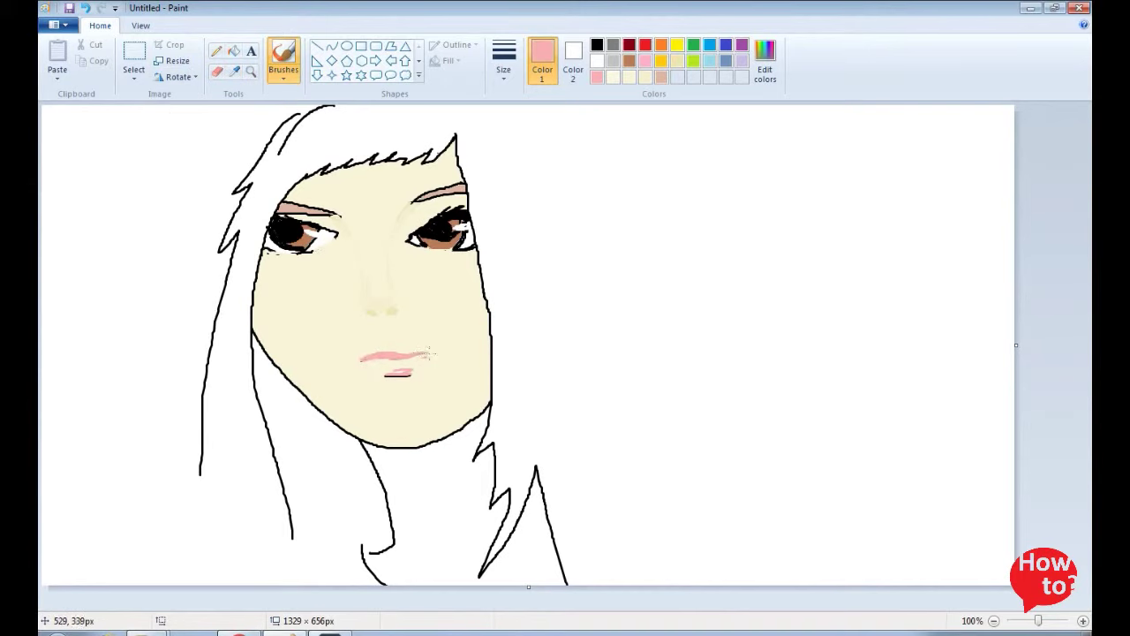
Sample the skin colour, mix a slightly darker cream, and shade the lower lip area, chin and jaw with it.
left_click(234, 71)
left_click(387, 188)
left_click(764, 60)
left_click(722, 250)
left_click(428, 419)
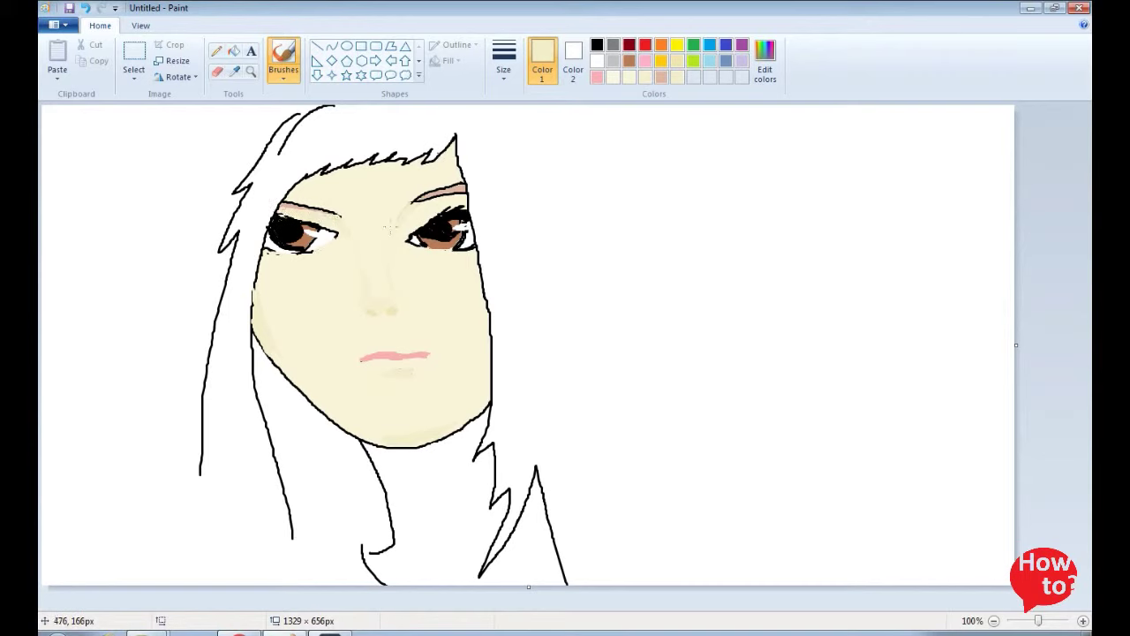
Brush both eyebrows in pinkish brown shades over their black outlines and clean up their edges with the skin colour.
left_click(234, 52)
left_click(661, 76)
left_click(449, 189)
key("ctrl+z")
left_click(283, 60)
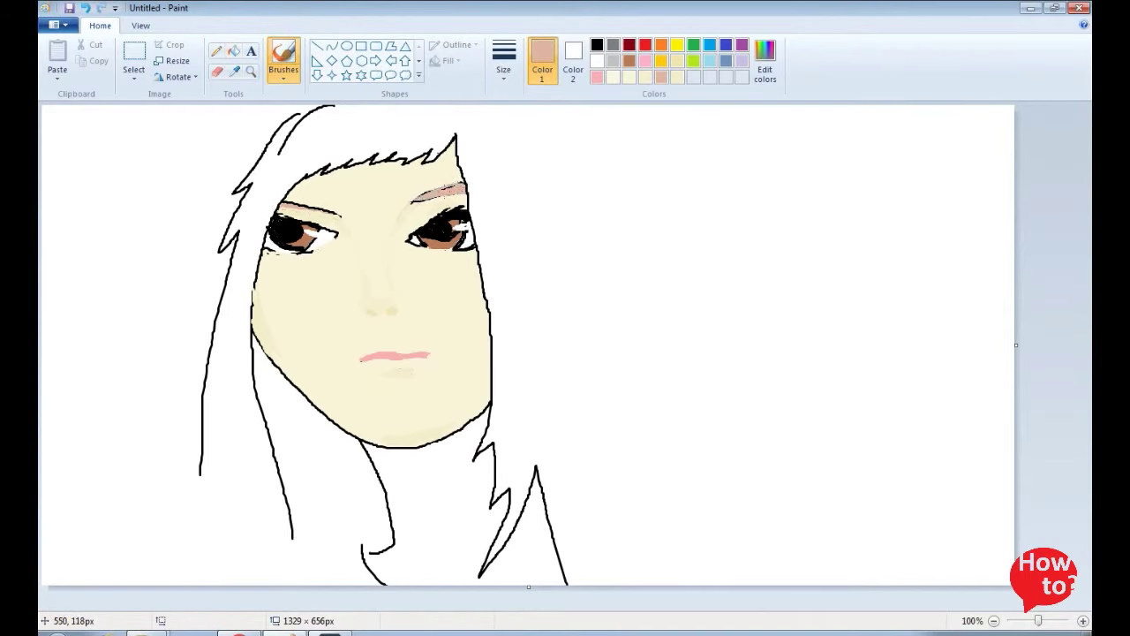
left_click_drag(431, 200, 449, 195)
left_click_drag(284, 204, 339, 213)
left_click(765, 69)
left_click(479, 419)
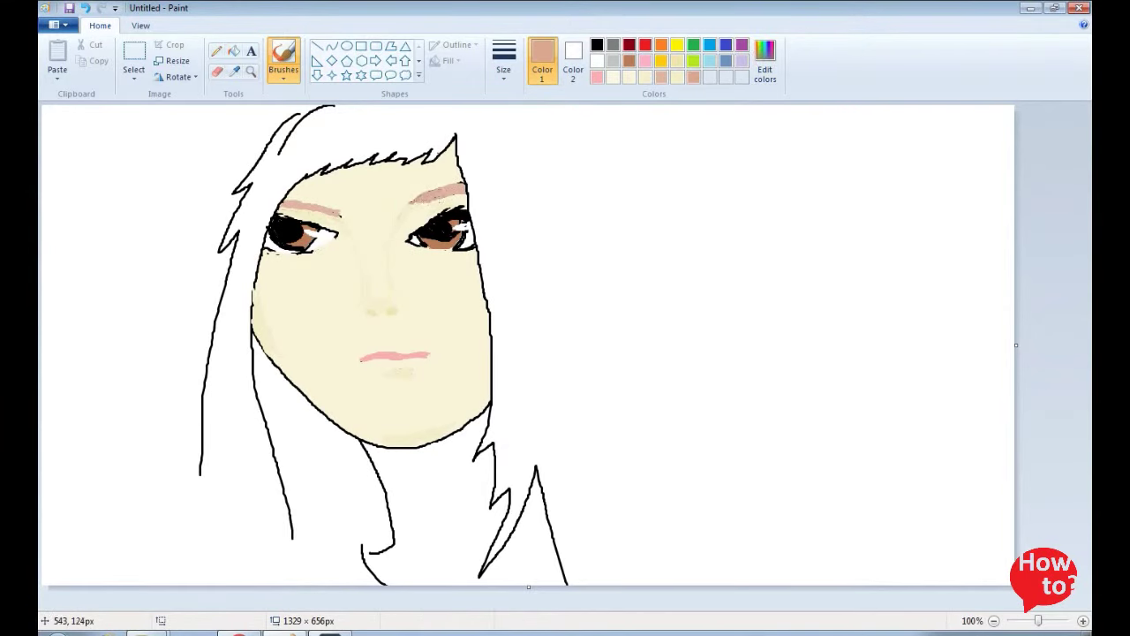
left_click(234, 71)
left_click(438, 203)
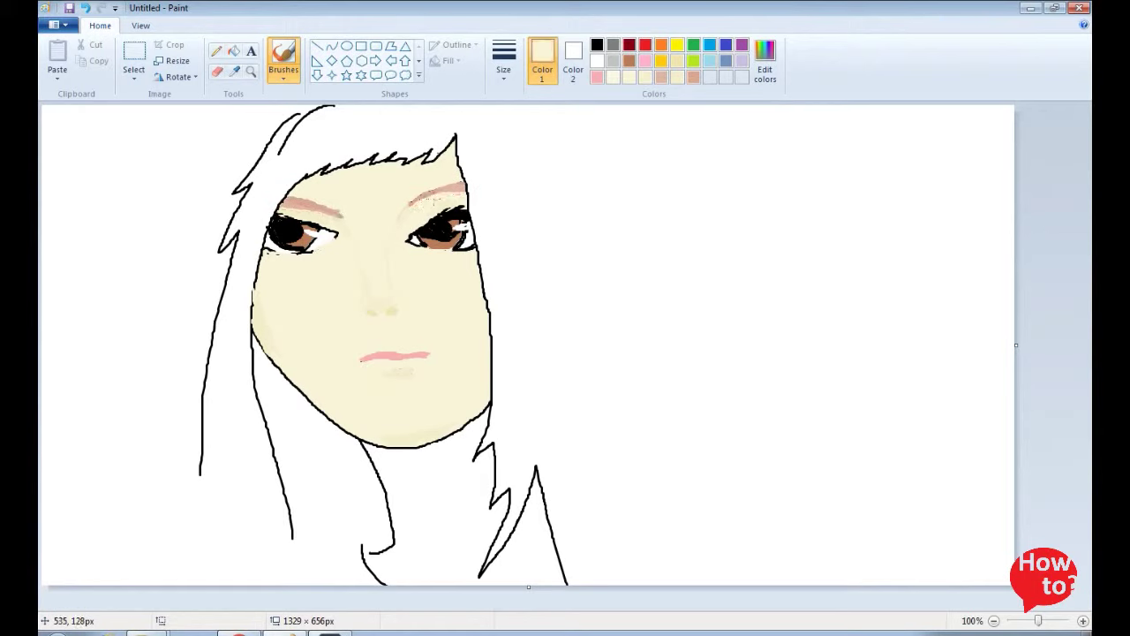
Extend the hair in black with outer edges on both sides, inner strands and pointed tips down to the canvas bottom.
left_click(234, 70)
left_click(284, 232)
left_click_drag(292, 538, 285, 585)
left_click_drag(199, 473, 205, 566)
left_click_drag(219, 428, 218, 582)
left_click_drag(234, 362, 235, 574)
mouse_move(545, 146)
left_mouse_down()
mouse_move(579, 367)
mouse_move(689, 583)
left_mouse_up()
mouse_move(508, 106)
left_mouse_down()
mouse_move(547, 152)
mouse_move(517, 108)
left_mouse_up()
left_click_drag(323, 106, 293, 115)
left_click_drag(253, 340, 329, 585)
mouse_move(301, 511)
left_mouse_down()
mouse_move(328, 583)
mouse_move(291, 556)
left_mouse_up()
mouse_move(302, 514)
left_mouse_down()
mouse_move(292, 497)
mouse_move(292, 529)
left_mouse_up()
Sample the darker cream below the lips and fill the neck with it.
left_click(234, 70)
left_click(401, 373)
left_click(233, 51)
left_click(445, 513)
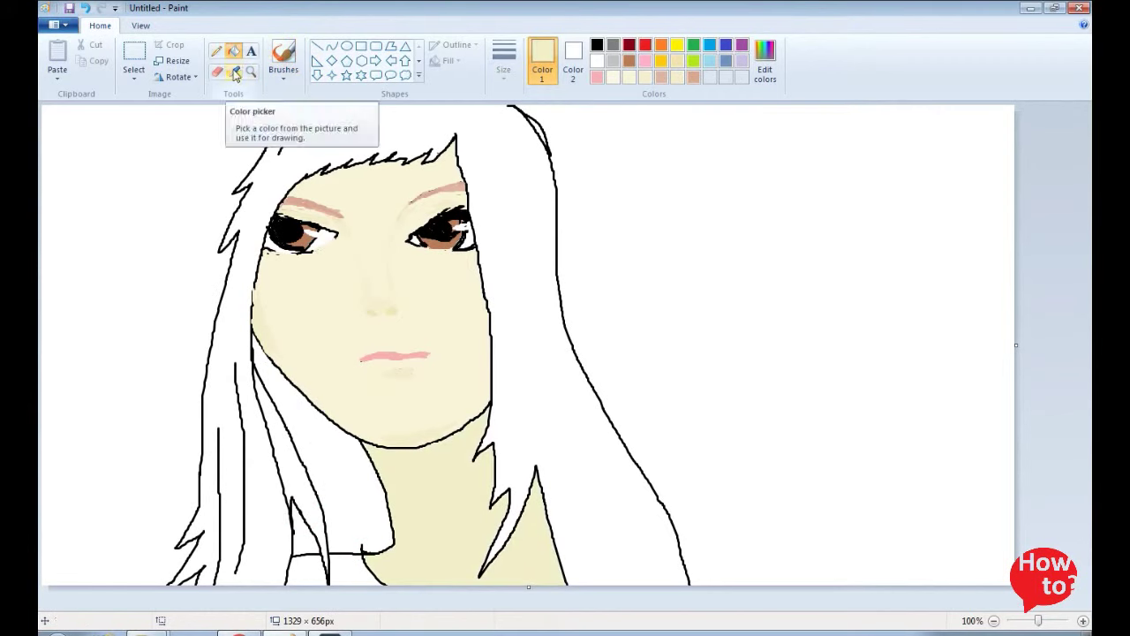
Fill the main hair areas with brown and mix a reddish orange for brushing thin strands over them.
left_click(660, 77)
left_click(512, 197)
left_click(765, 72)
left_click(715, 276)
left_click(576, 288)
left_click(574, 267)
left_click(429, 420)
left_click(284, 53)
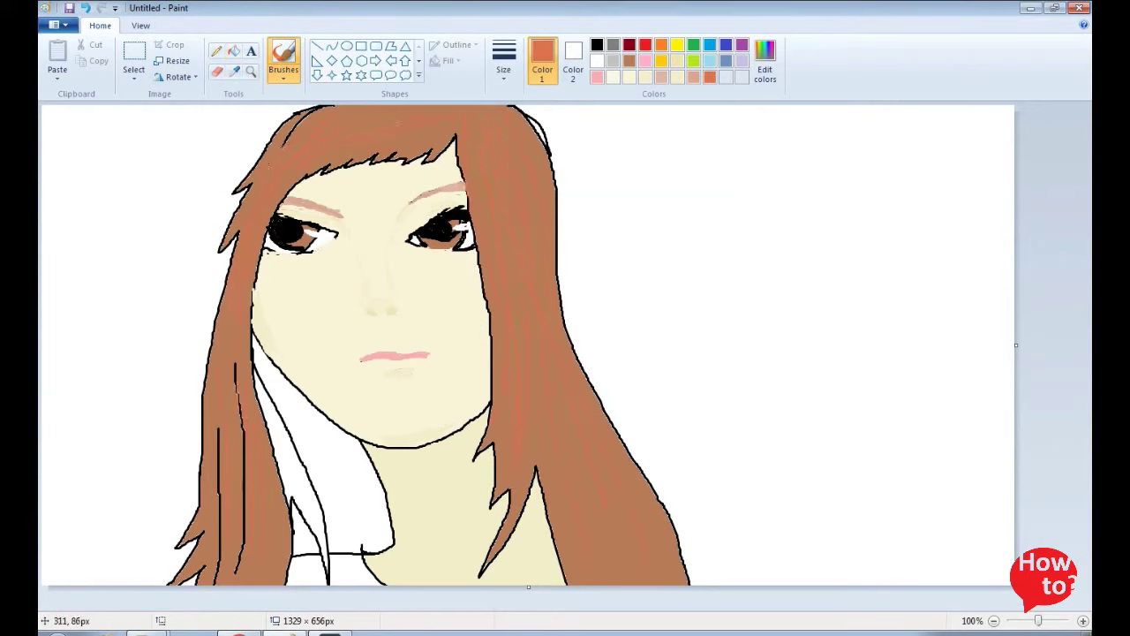
Fill the unpainted hair section between the left jaw and the neck with brown.
left_click(629, 61)
left_click(234, 51)
left_click(303, 449)
left_click(302, 526)
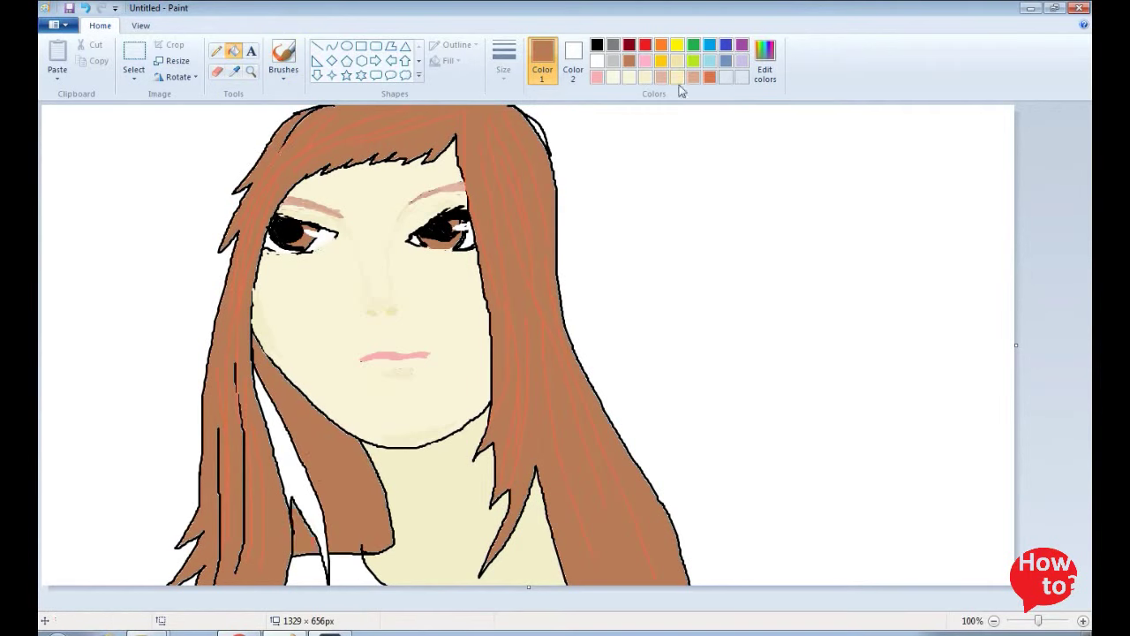
Fill the front hair strands with the light pinkish brown custom colour.
left_click(660, 78)
left_click(289, 446)
left_click(243, 301)
Mix a darker reddish brown and fill the hair section behind the neck with it.
left_click(766, 66)
left_click(719, 276)
left_click(429, 421)
left_click(765, 66)
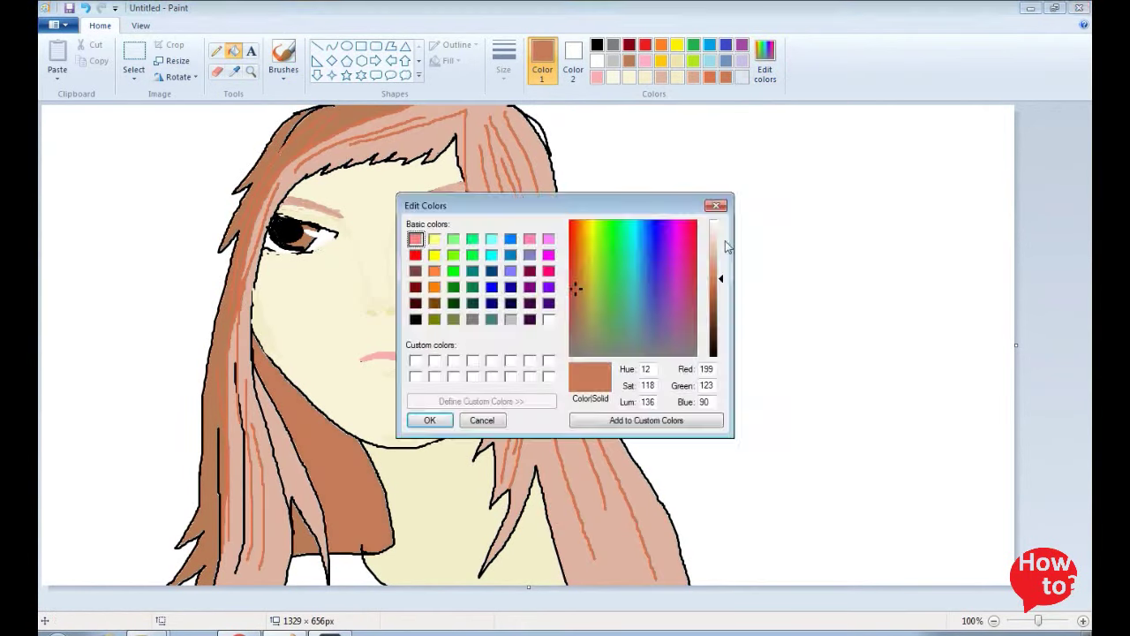
left_click(719, 293)
left_click(429, 421)
left_click(328, 459)
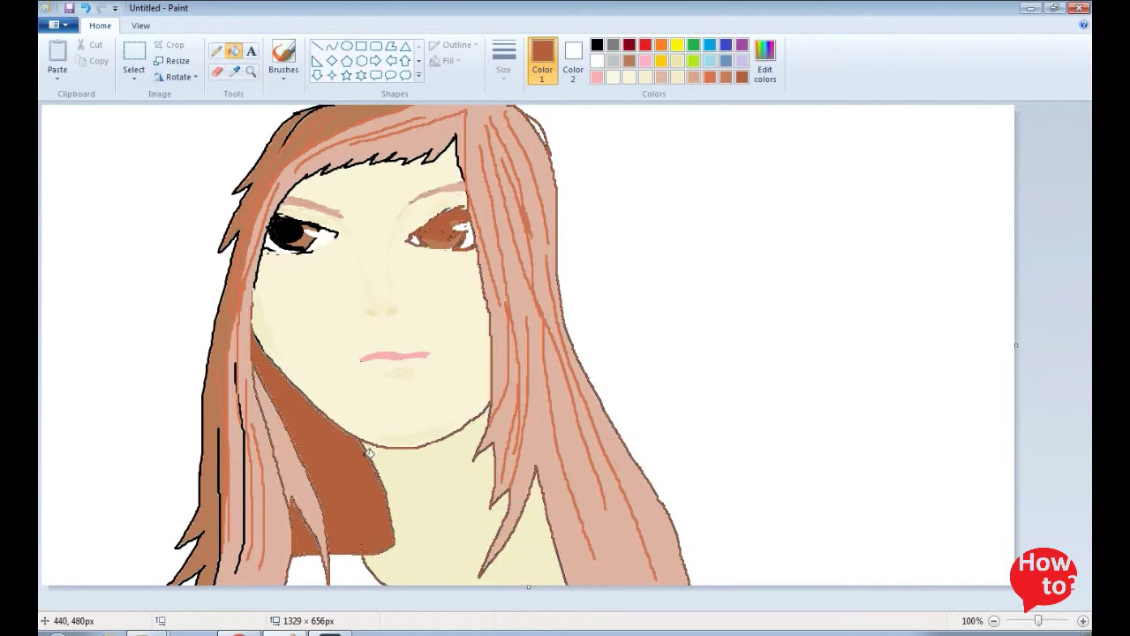
Paint cream over the left jaw outline and fill the adjoining hair gap with the sampled dark reddish brown.
left_click(283, 55)
left_click(645, 76)
mouse_move(250, 330)
left_mouse_down()
mouse_move(295, 395)
mouse_move(373, 444)
mouse_move(288, 385)
mouse_move(331, 425)
mouse_move(236, 322)
mouse_move(332, 465)
mouse_move(316, 414)
mouse_move(251, 321)
mouse_move(259, 363)
mouse_move(258, 313)
mouse_move(351, 436)
left_mouse_up()
left_click(234, 72)
left_click(333, 457)
left_click(234, 52)
left_click(284, 376)
Increase the brush size and paint dark reddish brown along the hair edge beside the left jaw.
left_click(283, 55)
left_click(503, 60)
left_click(536, 131)
left_click_drag(275, 361, 345, 431)
left_click_drag(281, 354, 262, 319)
mouse_move(298, 385)
left_mouse_down()
mouse_move(358, 445)
mouse_move(389, 521)
mouse_move(375, 459)
mouse_move(311, 397)
mouse_move(280, 344)
mouse_move(298, 366)
left_mouse_up()
Paint over the black chin outline with the cream colour sampled from the neck.
left_click(694, 77)
mouse_move(397, 450)
left_mouse_down()
mouse_move(440, 437)
mouse_move(489, 404)
left_mouse_up()
left_click(234, 72)
left_click(402, 446)
mouse_move(415, 448)
left_mouse_down()
mouse_move(369, 439)
mouse_move(467, 426)
mouse_move(448, 433)
left_mouse_up()
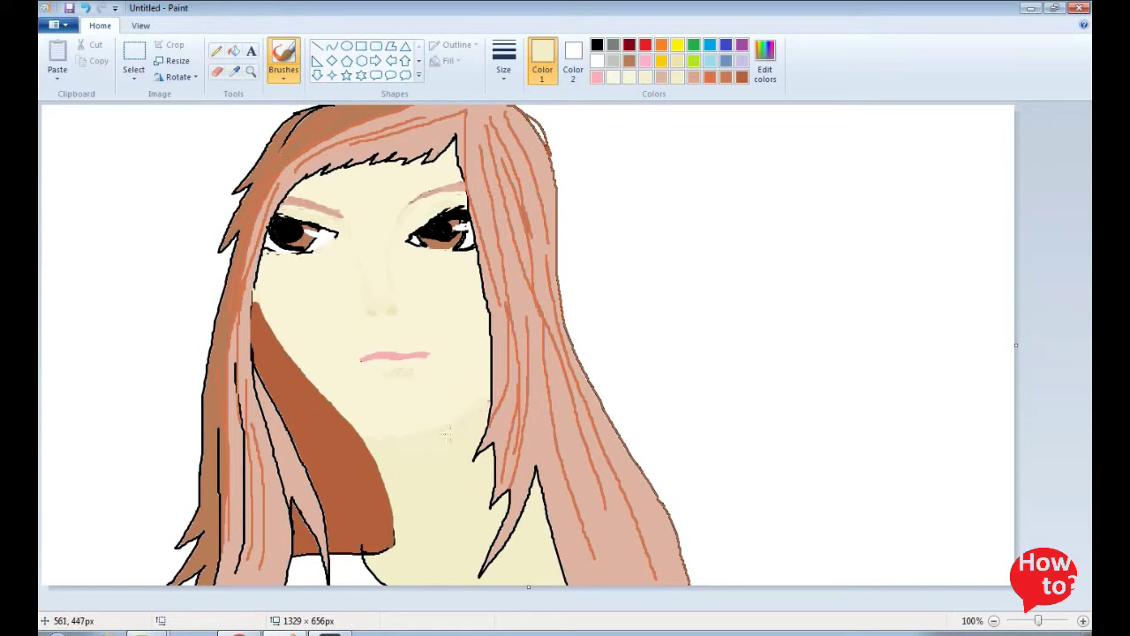
Sample the light pinkish brown and paint over the black outlines of the front strands, fringe and upper right hair edge.
left_click(234, 72)
left_click(265, 402)
mouse_move(252, 346)
left_mouse_down()
mouse_move(307, 481)
mouse_move(325, 573)
mouse_move(325, 505)
mouse_move(292, 565)
left_mouse_up()
left_click_drag(300, 512, 287, 583)
mouse_move(461, 134)
left_mouse_down()
mouse_move(426, 166)
mouse_move(385, 160)
mouse_move(284, 191)
mouse_move(253, 284)
mouse_move(256, 337)
left_mouse_up()
left_click_drag(451, 140, 480, 284)
mouse_move(510, 106)
left_mouse_down()
mouse_move(553, 164)
mouse_move(556, 203)
left_mouse_up()
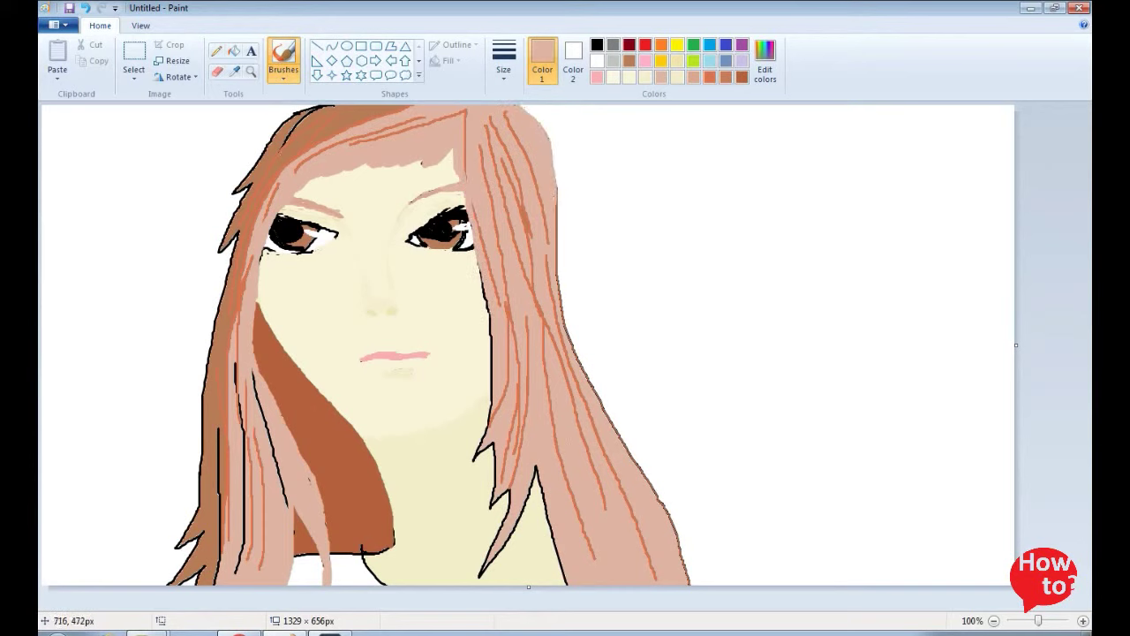
Draw a dark reddish brown divider down the right-hand hair, fill the outer part and brush along its upper edge.
left_click(234, 72)
left_click(313, 415)
left_click_drag(549, 149, 618, 585)
left_click(234, 51)
left_click(587, 415)
left_click(284, 53)
mouse_move(517, 108)
left_mouse_down()
mouse_move(542, 132)
mouse_move(564, 318)
left_mouse_up()
Sample the skin colour and paint over the black outline on the right side of the face.
left_click(234, 71)
left_click(475, 337)
left_click_drag(479, 263, 491, 392)
left_click_drag(491, 392, 485, 297)
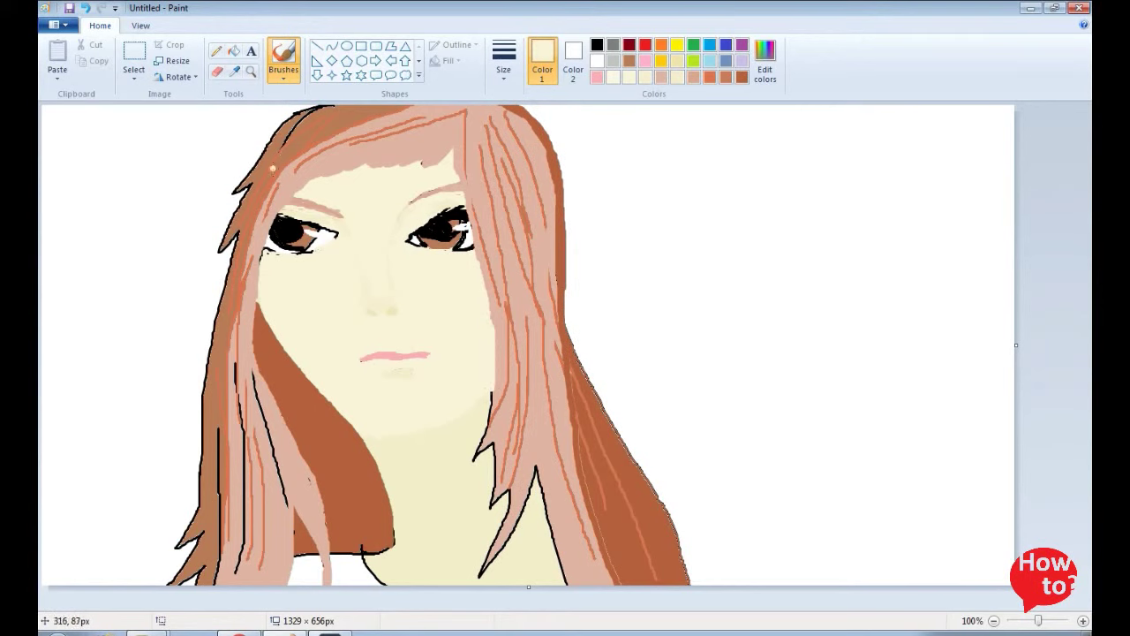
Paint over the black strand outlines beside the neck and brush a medium brown edge along the fringe.
mouse_move(490, 395)
left_mouse_down()
mouse_move(495, 494)
mouse_move(510, 491)
mouse_move(484, 573)
left_mouse_up()
left_click(251, 51)
left_click(687, 375)
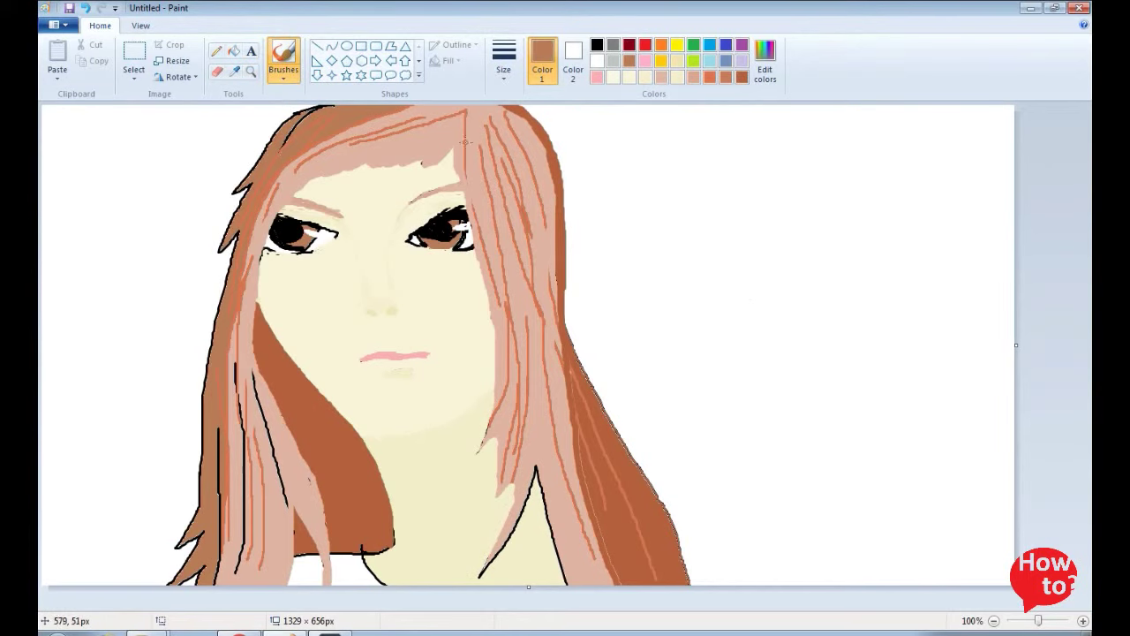
mouse_move(465, 141)
left_mouse_down()
mouse_move(305, 187)
mouse_move(251, 273)
mouse_move(265, 379)
left_mouse_up()
mouse_move(467, 109)
left_mouse_down()
mouse_move(274, 197)
mouse_move(485, 441)
left_mouse_up()
key("ctrl+z")
Edge the front strands and the lower end of the inner hair in medium brown, and sample the light pinkish brown strand colour.
mouse_move(462, 141)
left_mouse_down()
mouse_move(497, 492)
mouse_move(535, 481)
mouse_move(565, 578)
left_mouse_up()
mouse_move(510, 538)
left_mouse_down()
mouse_move(498, 549)
mouse_move(513, 553)
left_mouse_up()
left_click_drag(251, 376, 285, 507)
mouse_move(363, 547)
left_mouse_down()
mouse_move(392, 538)
mouse_move(297, 554)
left_mouse_up()
left_click(234, 71)
left_click(323, 545)
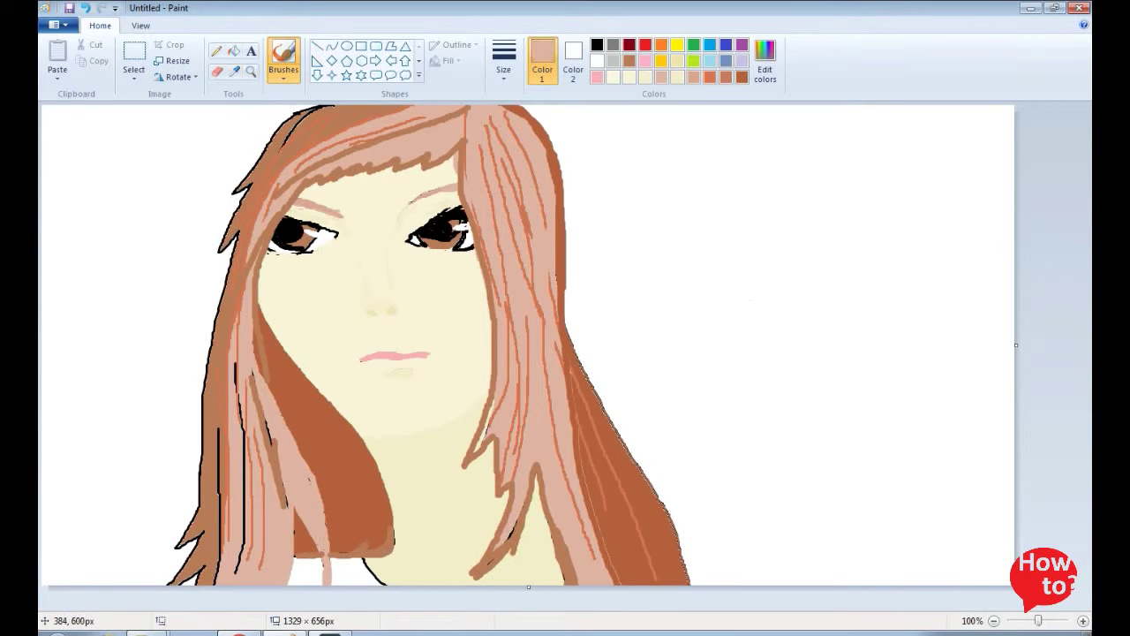
Fill the white clothing areas below the inner hair on both sides of the thin strand with red.
left_click(645, 44)
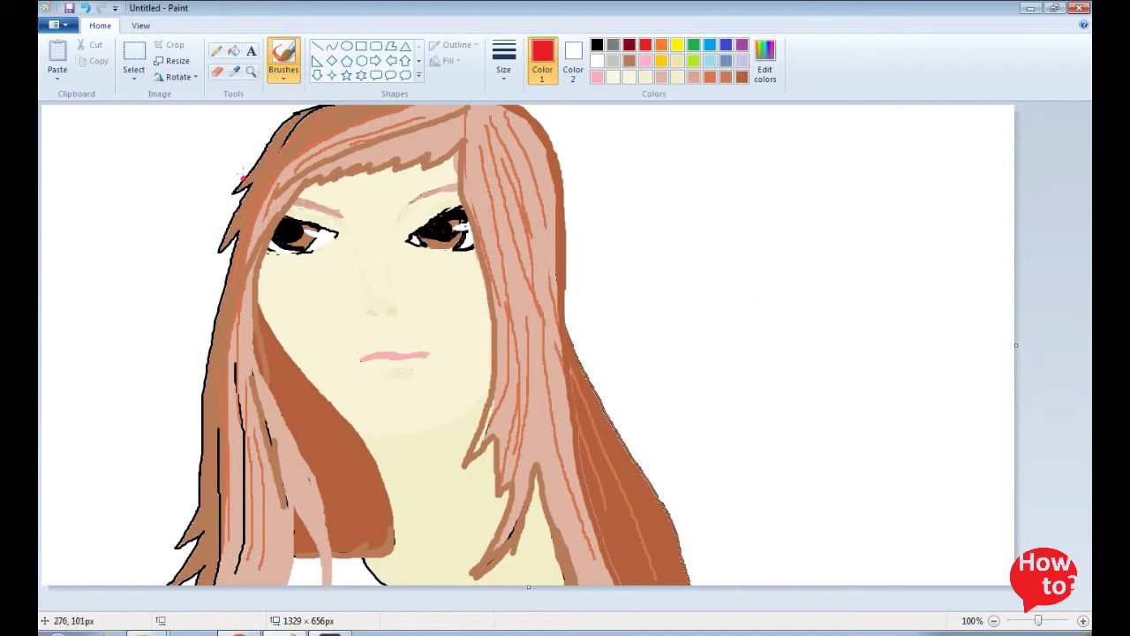
left_click(234, 51)
left_click(351, 572)
left_click(307, 572)
Outline a collar on both sides of the neck in black, filling it black and the small shoulder area beside it red.
left_click(283, 55)
left_click(597, 44)
left_click_drag(380, 558, 411, 585)
mouse_move(553, 546)
left_mouse_down()
mouse_move(529, 585)
mouse_move(565, 582)
mouse_move(550, 522)
left_mouse_up()
left_click(234, 51)
left_click(385, 570)
left_click(645, 44)
left_click(558, 578)
Touch up the collar edges with black and thicken the black upper outlines of both eyes.
left_click(283, 55)
left_click(628, 60)
left_click(233, 70)
left_click(385, 570)
left_click_drag(397, 582, 368, 561)
left_click_drag(535, 583, 550, 562)
left_click_drag(419, 241, 439, 214)
left_click_drag(283, 214, 340, 237)
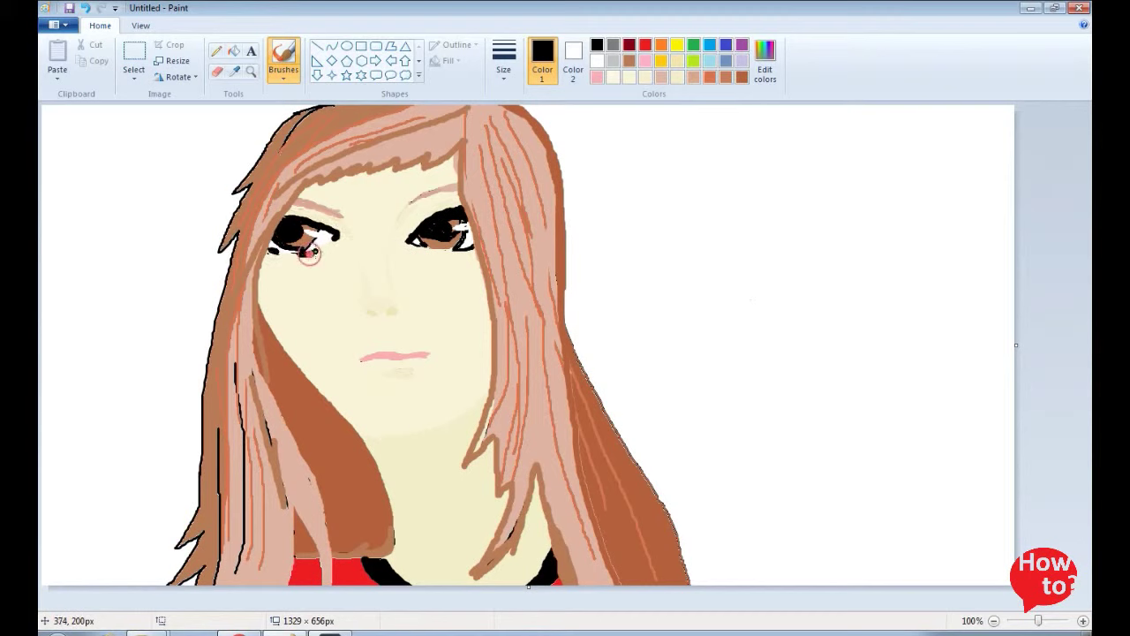
Mix a dark grey lighter than black and paint the pupils of both eyes with it.
left_click(764, 62)
left_click(429, 418)
left_click(764, 62)
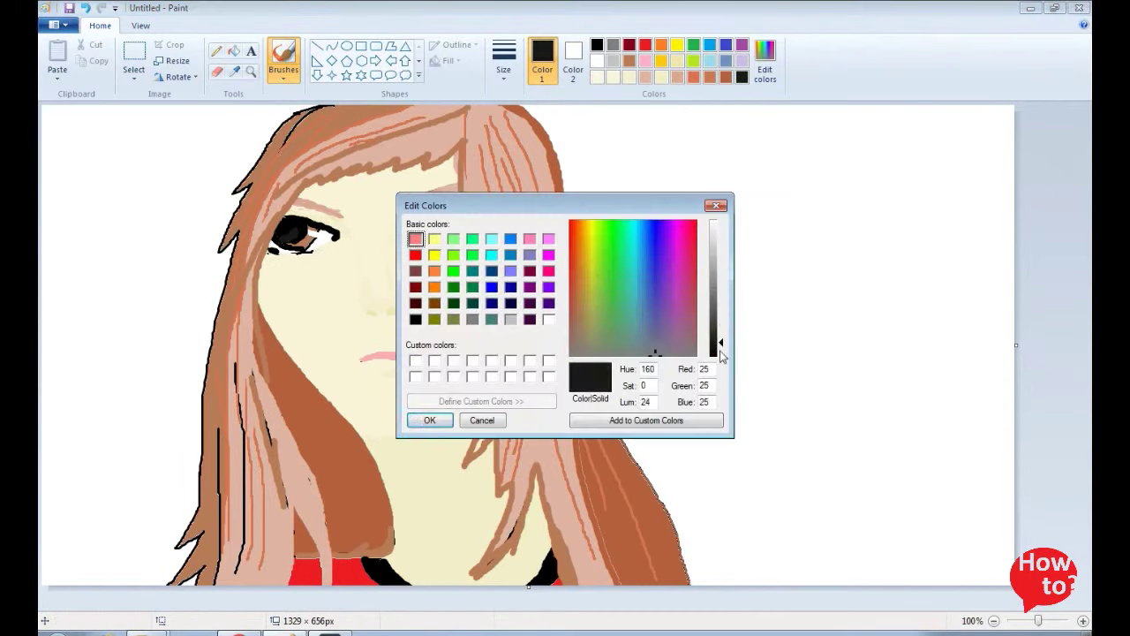
left_click_drag(721, 344, 721, 325)
left_click(429, 420)
left_click_drag(426, 234, 432, 228)
left_click_drag(300, 228, 286, 227)
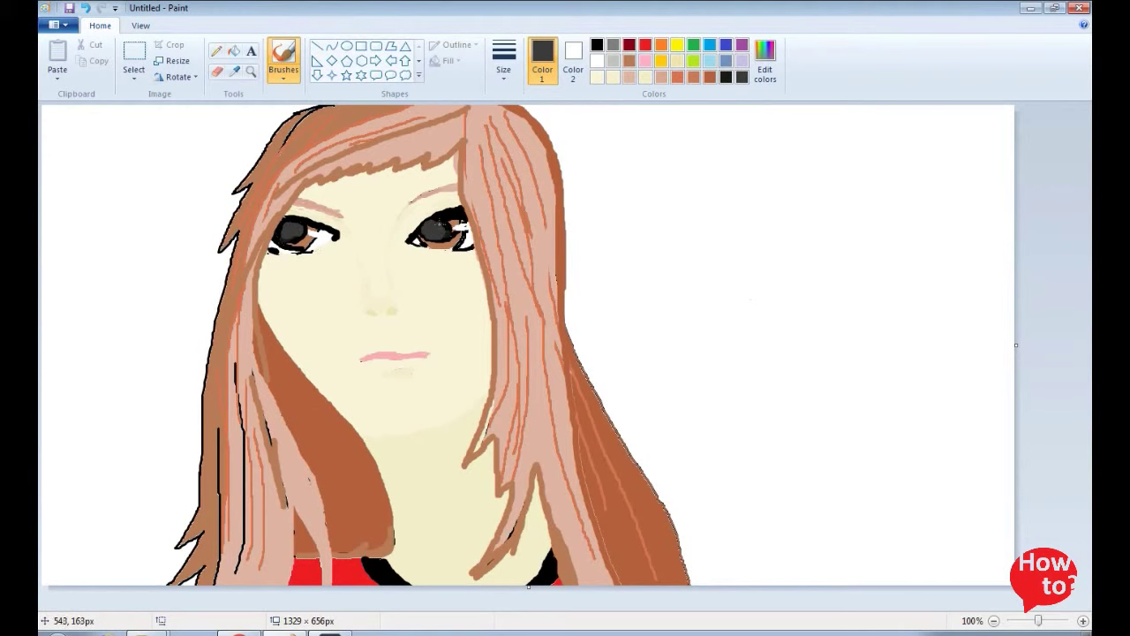
Mix a golden brown and brush it over the lower part of the irises in both eyes.
left_click(628, 60)
left_click_drag(442, 245, 459, 239)
left_click(764, 62)
left_click(582, 300)
left_click(429, 420)
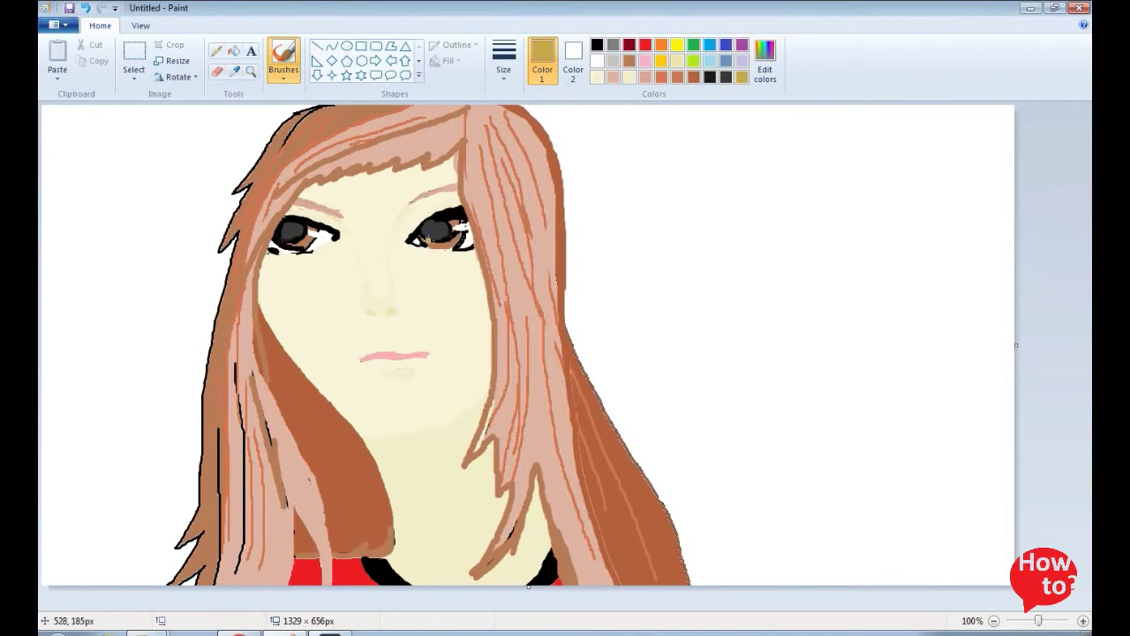
left_click_drag(301, 245, 285, 241)
Sample black to touch up the dark edge around the left iris, and pick up the brown of the right iris.
left_click(234, 71)
left_click(309, 240)
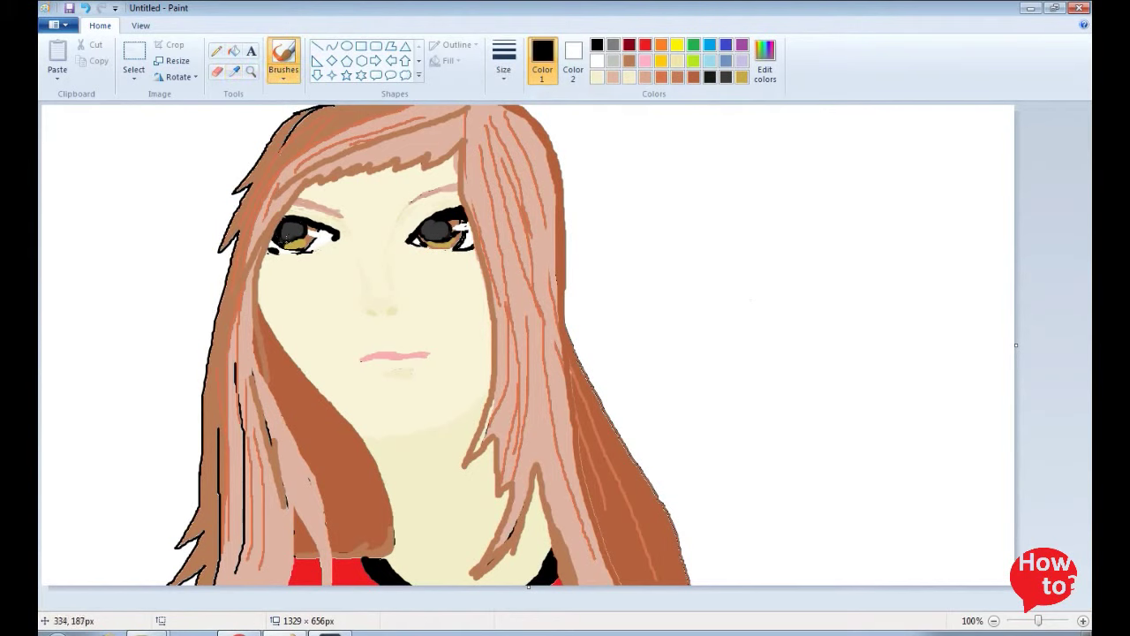
left_click_drag(285, 235, 289, 234)
left_click(234, 72)
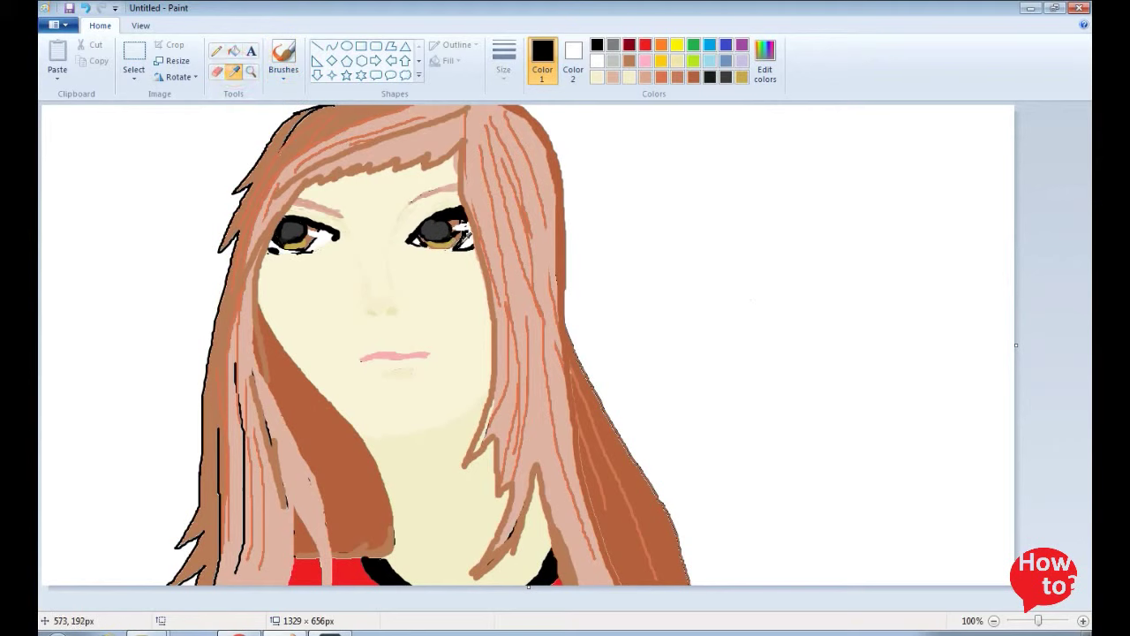
left_click(457, 236)
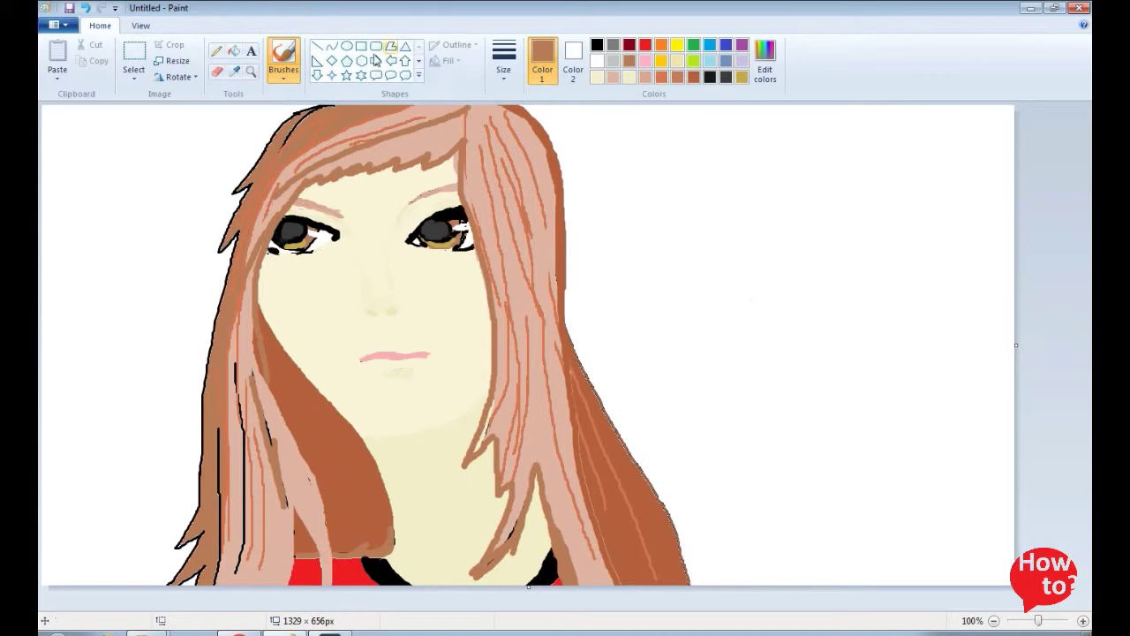
Sample the darker cream from the nose and shade the nose, eyelids, area below the lips and chin line.
left_click(232, 73)
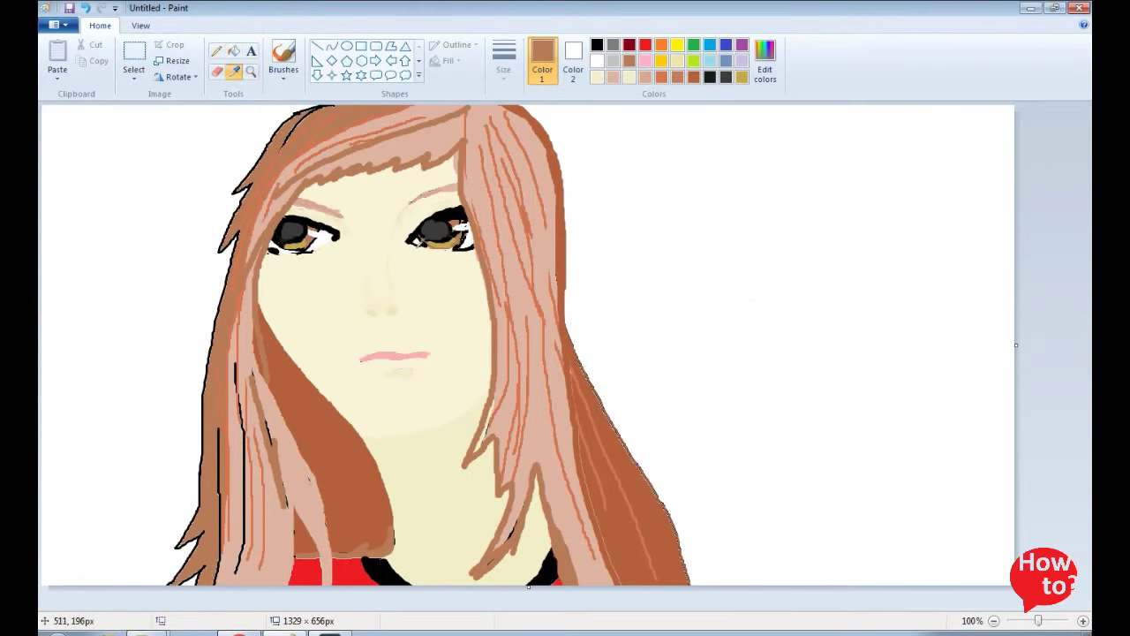
left_click(394, 306)
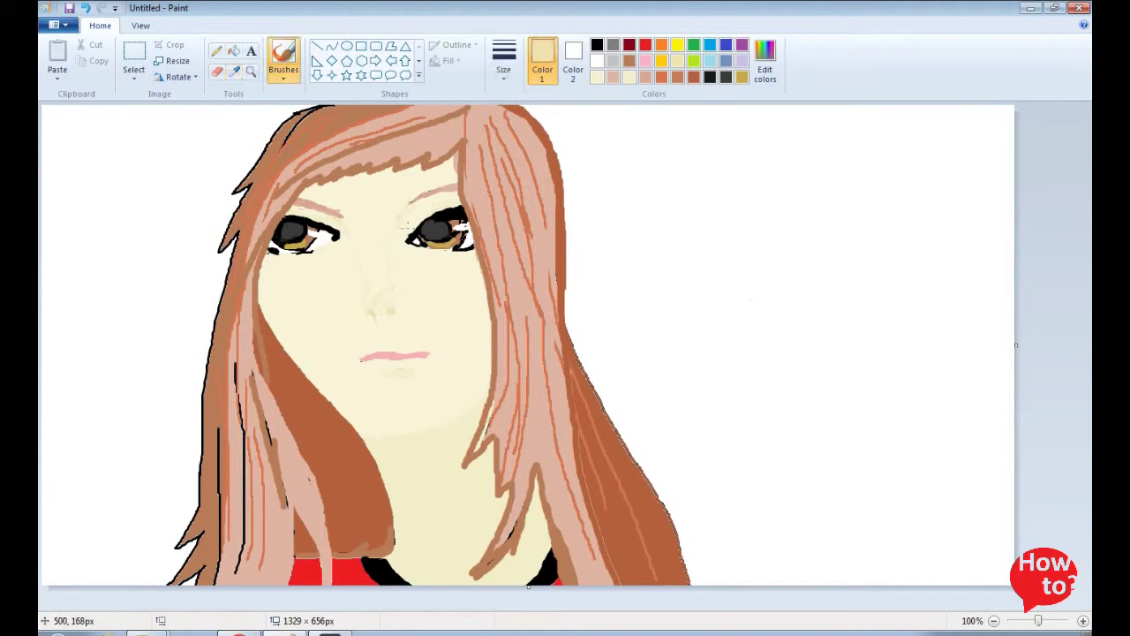
left_click_drag(407, 229, 402, 243)
left_click_drag(410, 226, 450, 197)
left_click(361, 431)
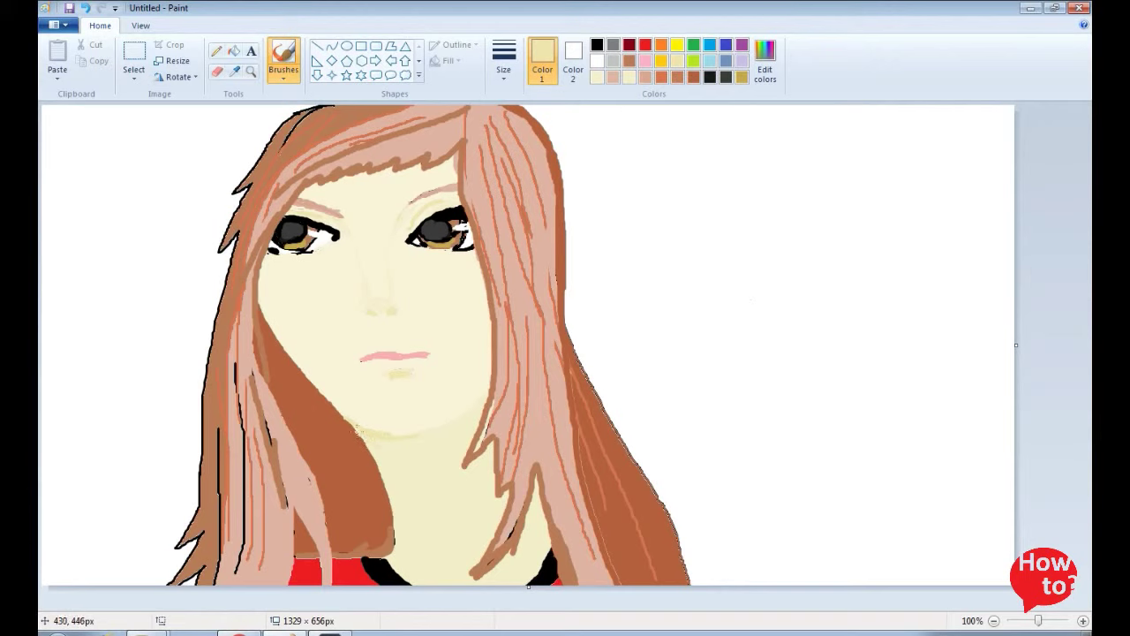
left_click(355, 430)
Sample the dark reddish brown of the inner hair and touch up its edge beside the chin.
left_click(235, 72)
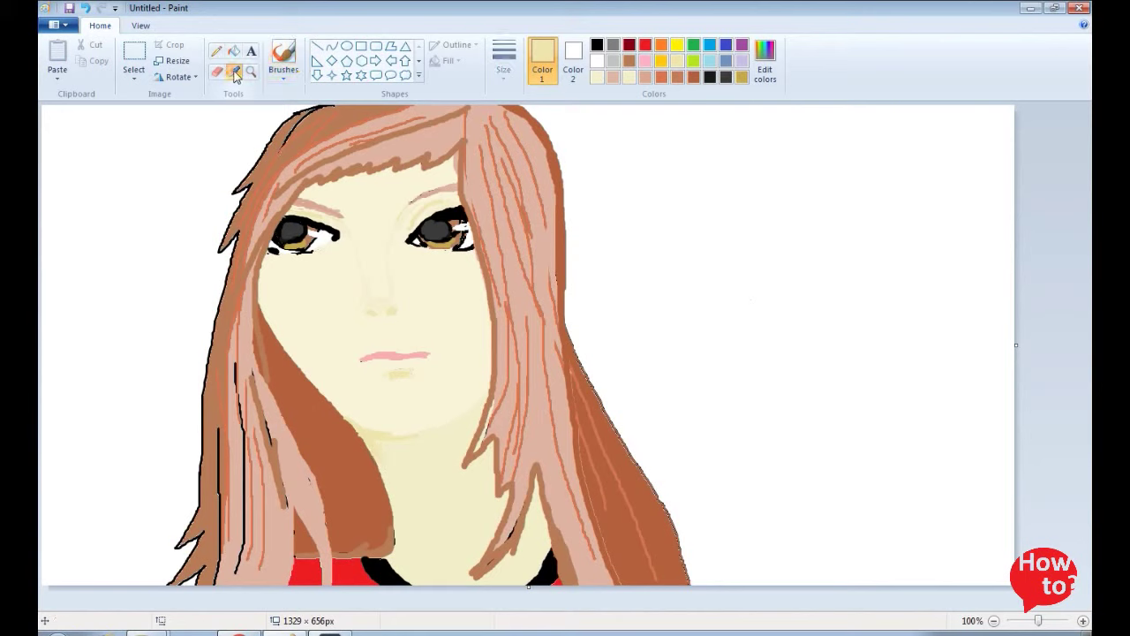
left_click(341, 467)
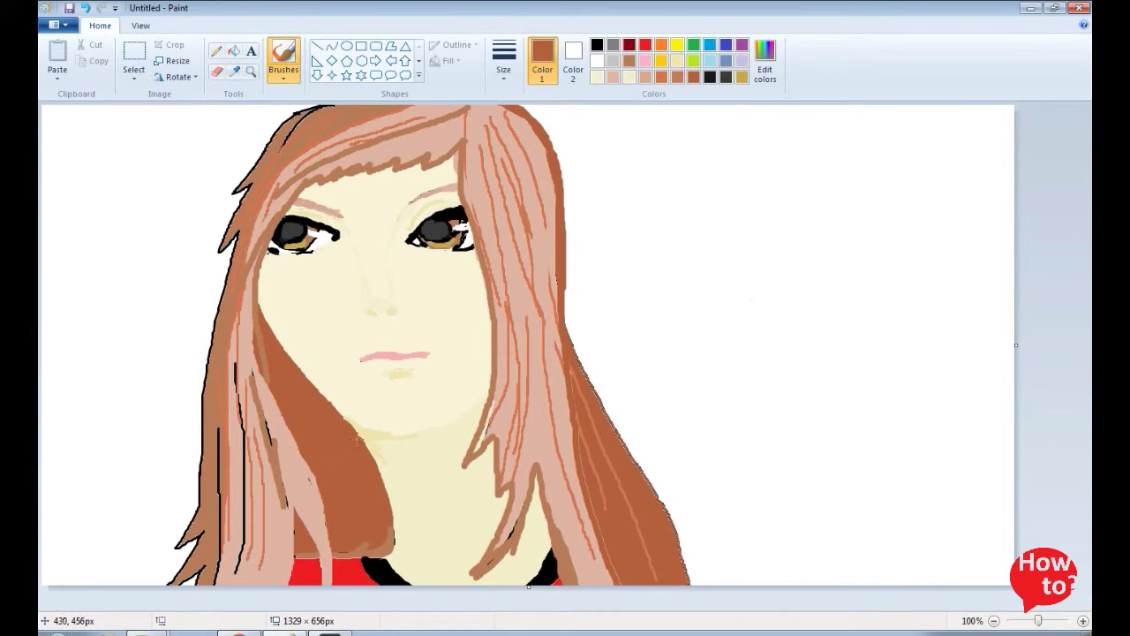
left_click(359, 435)
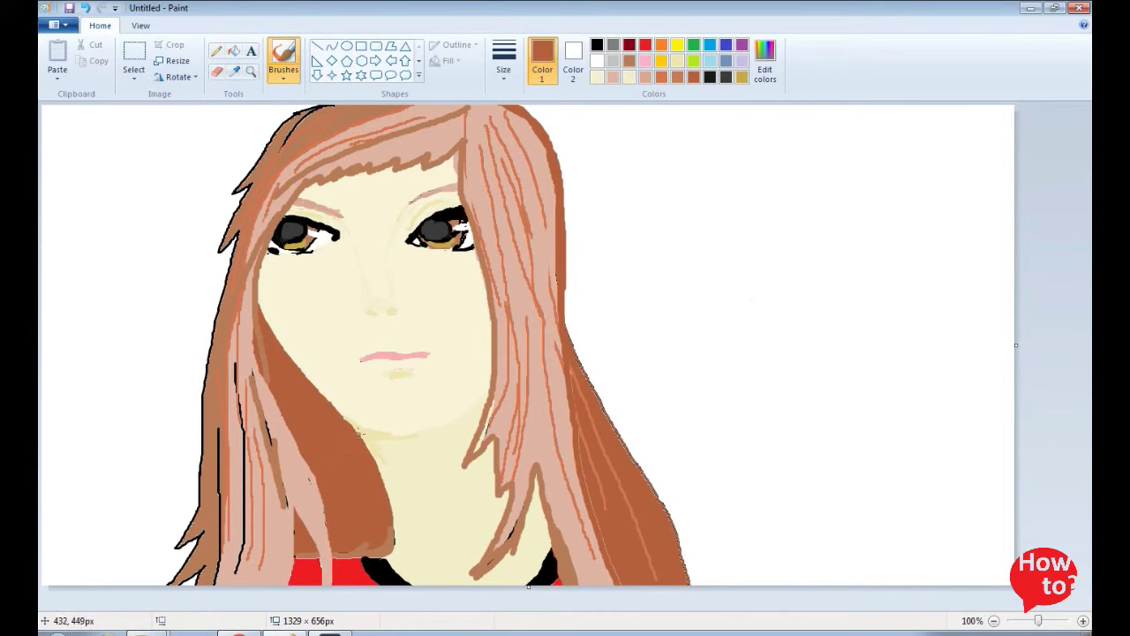